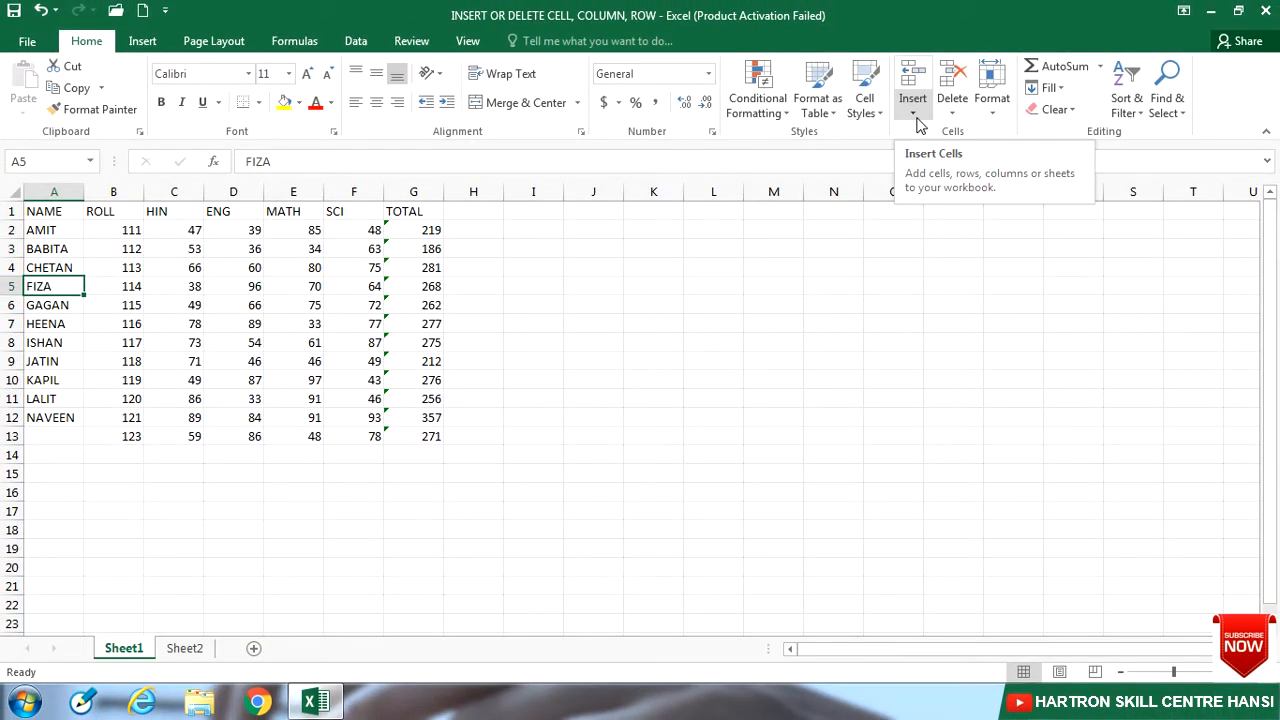
# Step: Insert a blank cell at A5 with the cells below shifted down, and enter the missing student's name in it
pyautogui.click(918, 121)
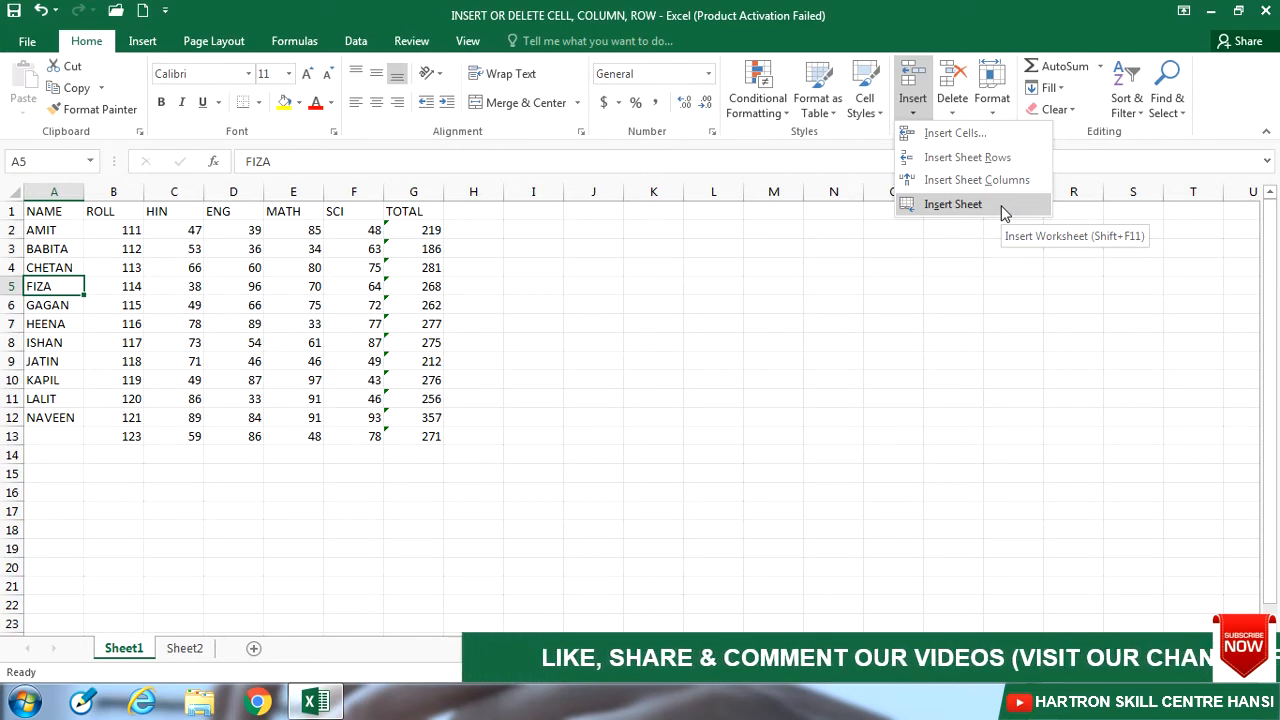
pyautogui.click(61, 287)
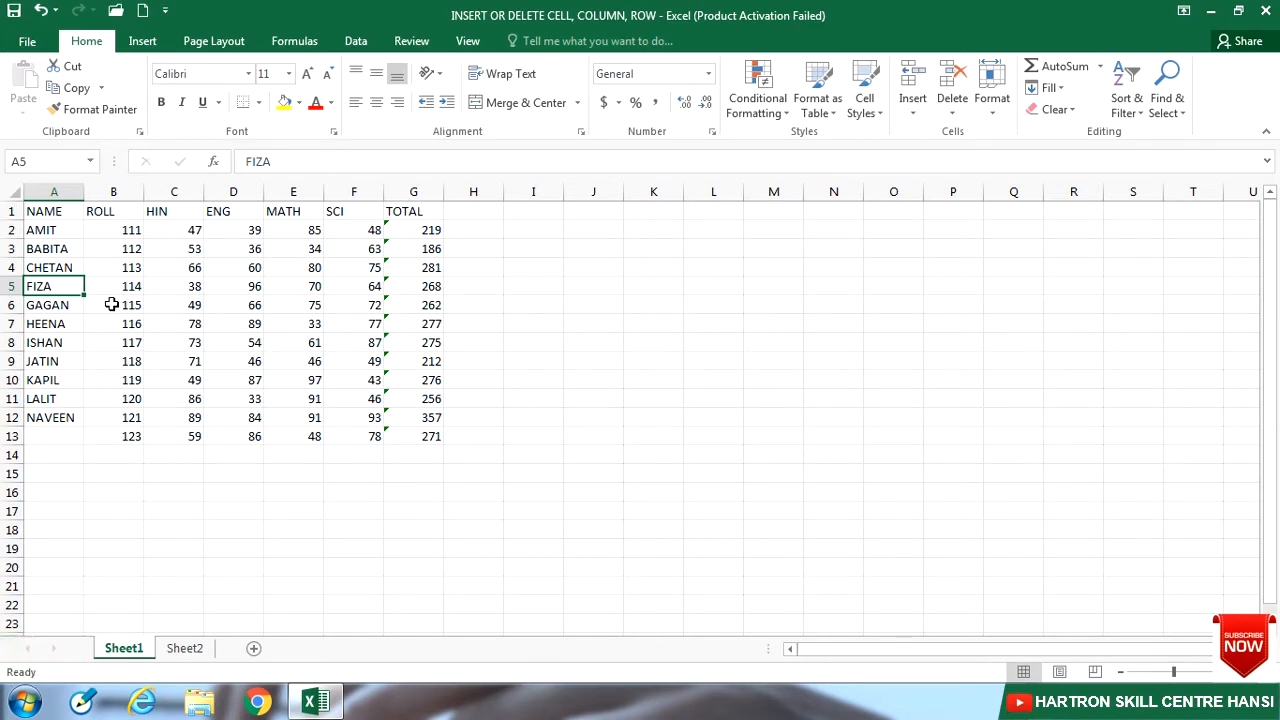
pyautogui.click(912, 118)
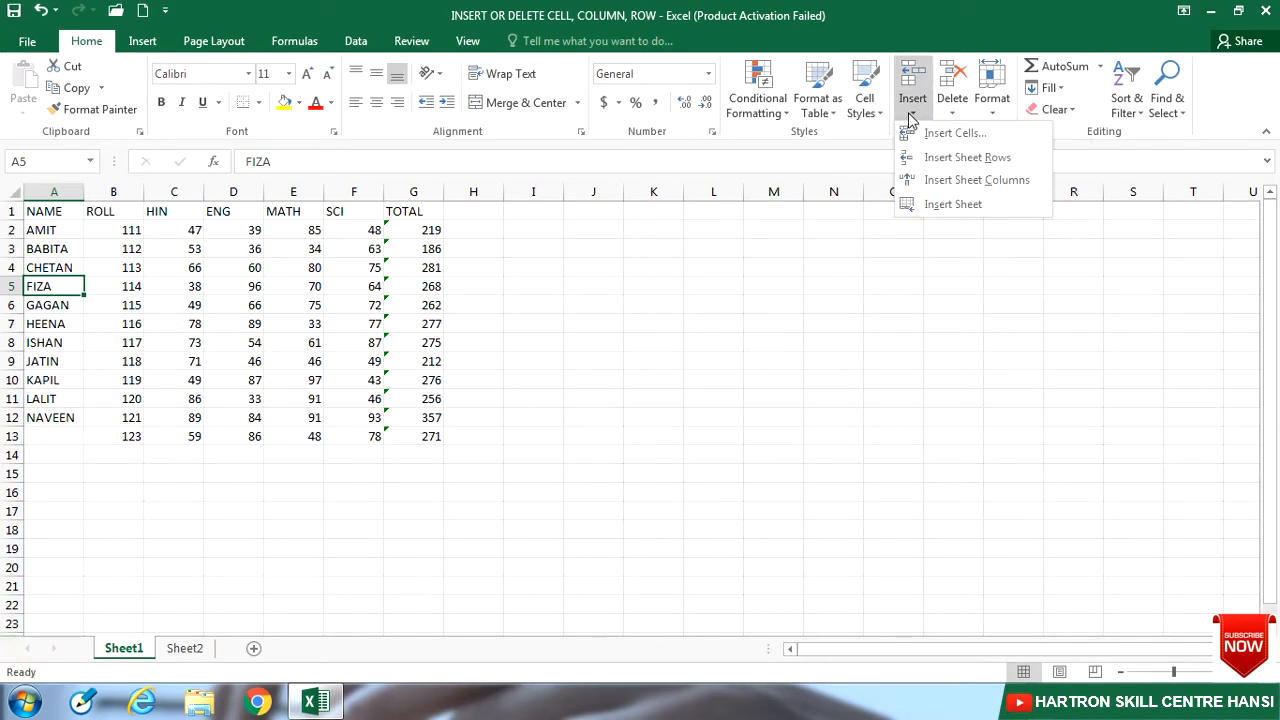
pyautogui.click(955, 133)
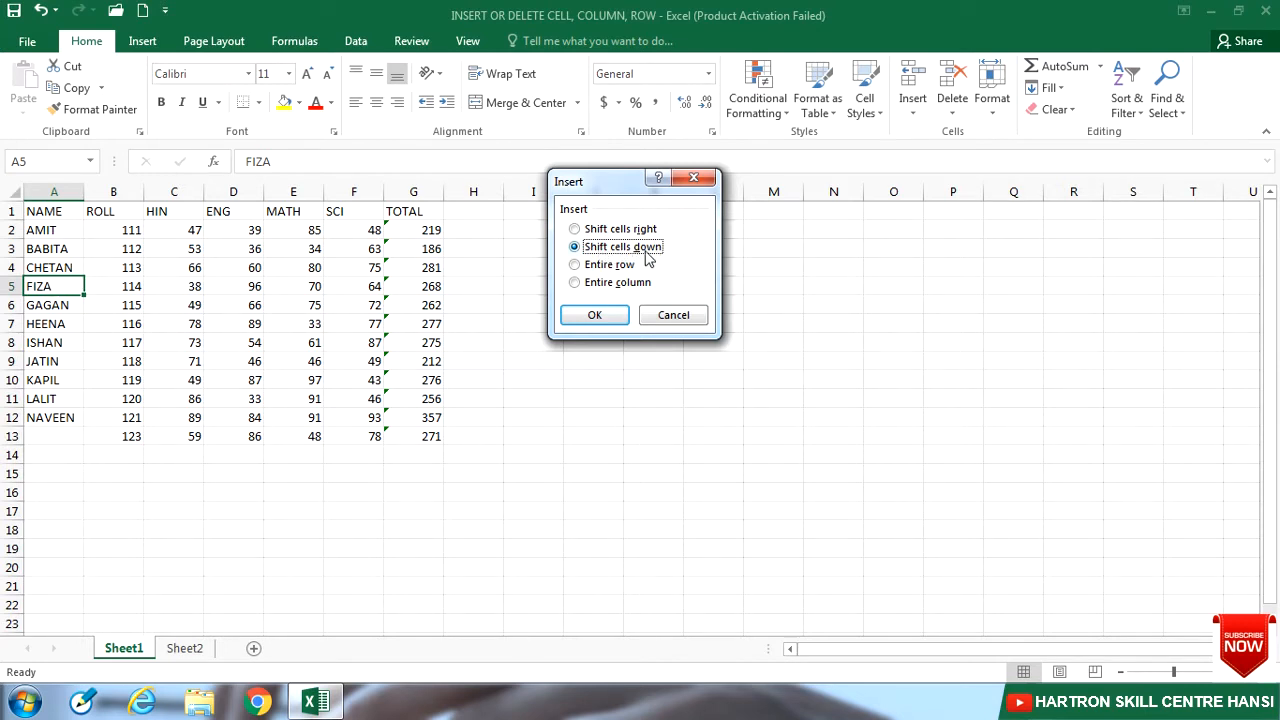
pyautogui.click(590, 318)
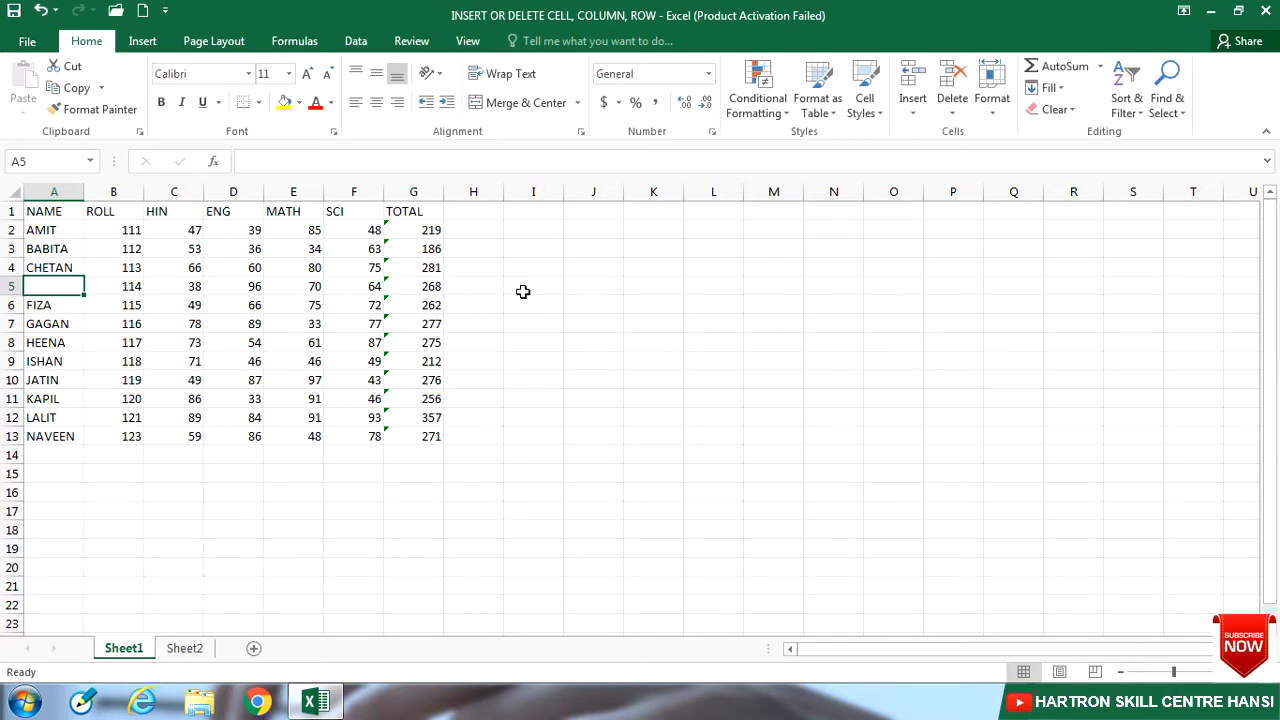
pyautogui.write('DEEPAK')
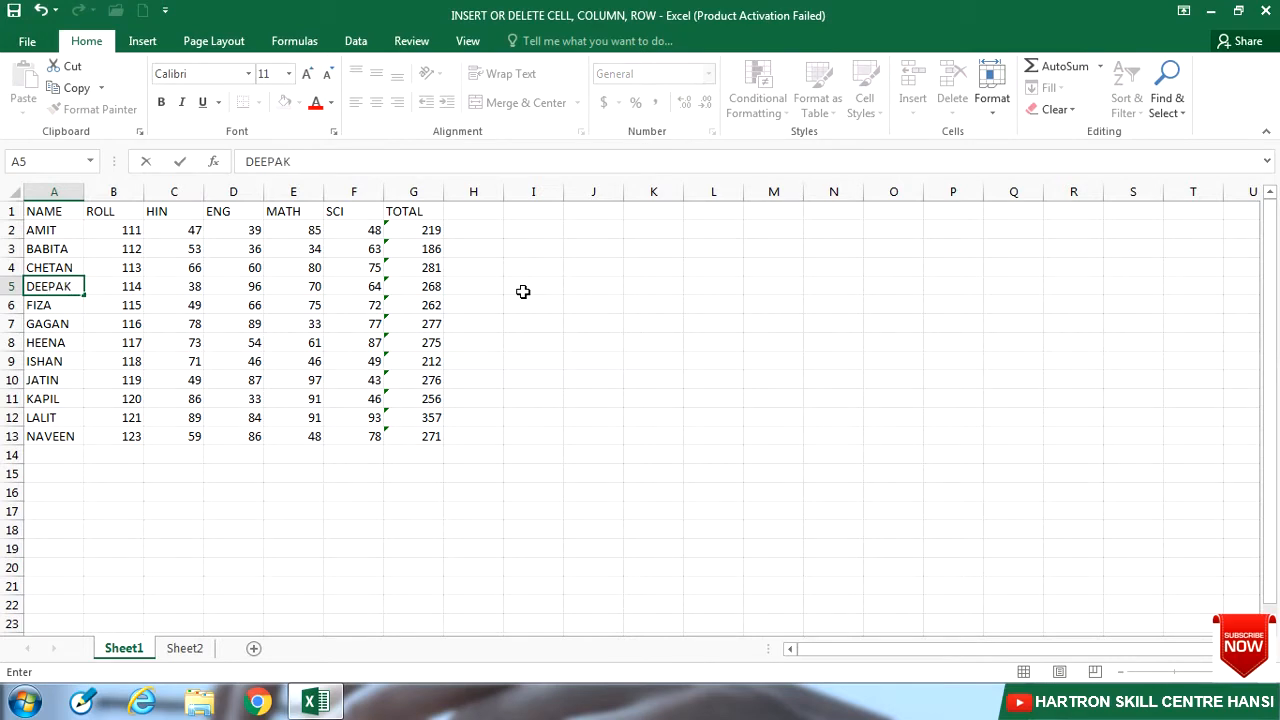
pyautogui.click(499, 293)
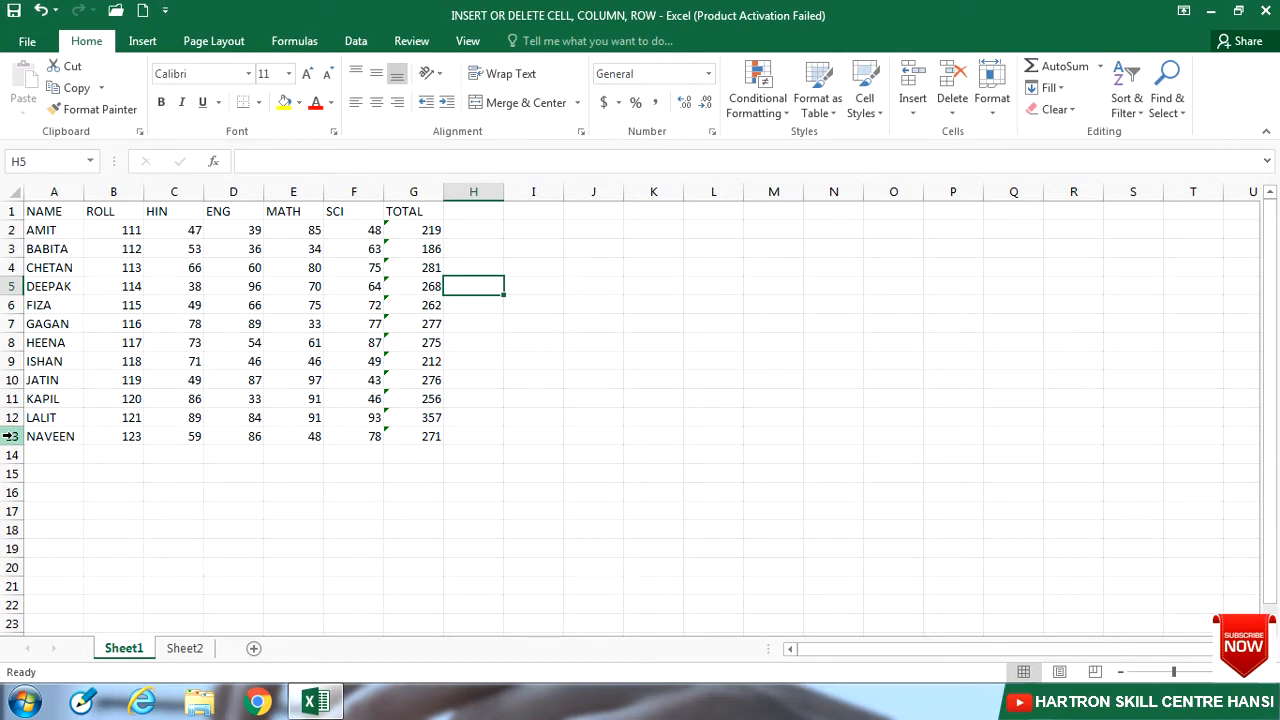
# Step: Try inserting cells across the whole of row 13 and undo the insertion
pyautogui.click(11, 436)
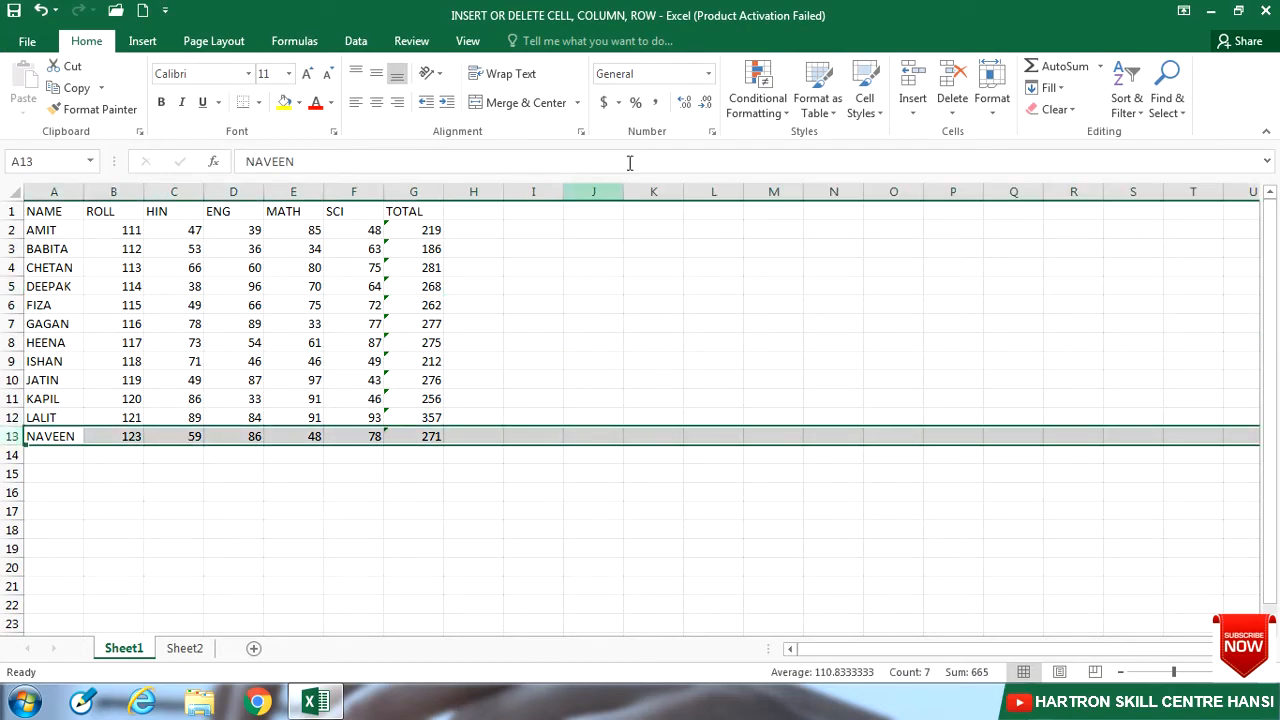
pyautogui.click(910, 106)
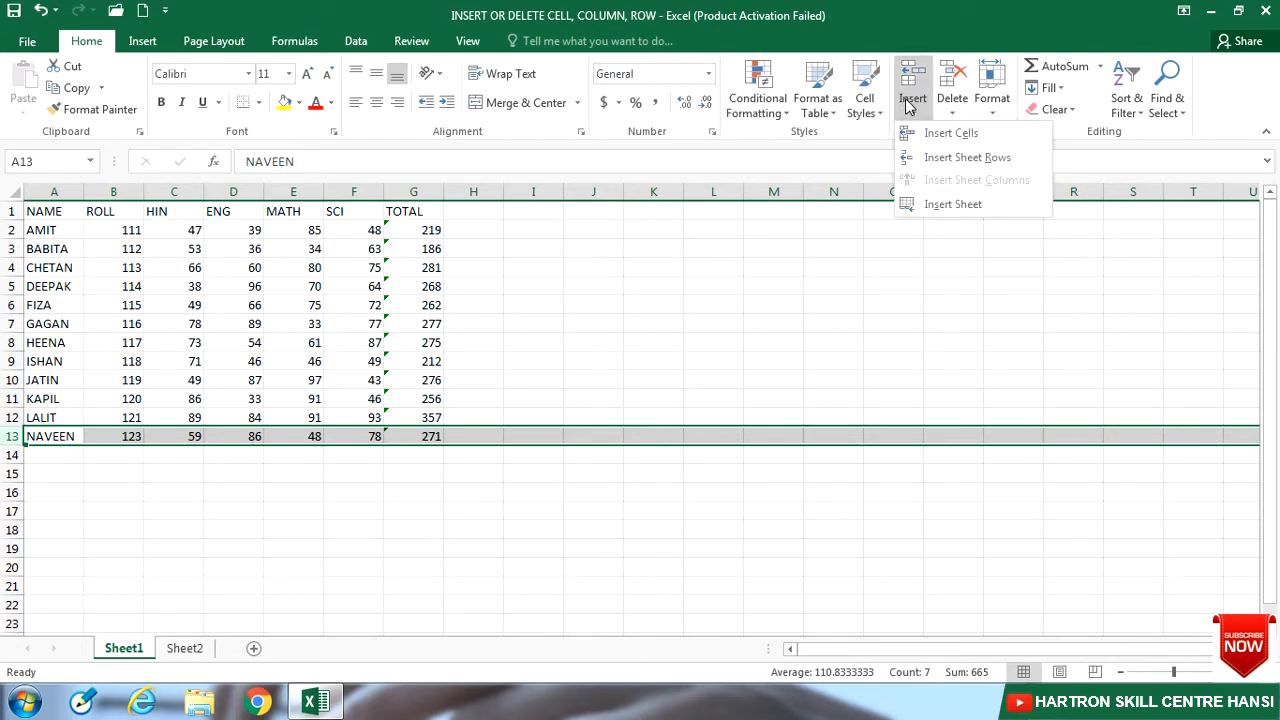
pyautogui.click(968, 132)
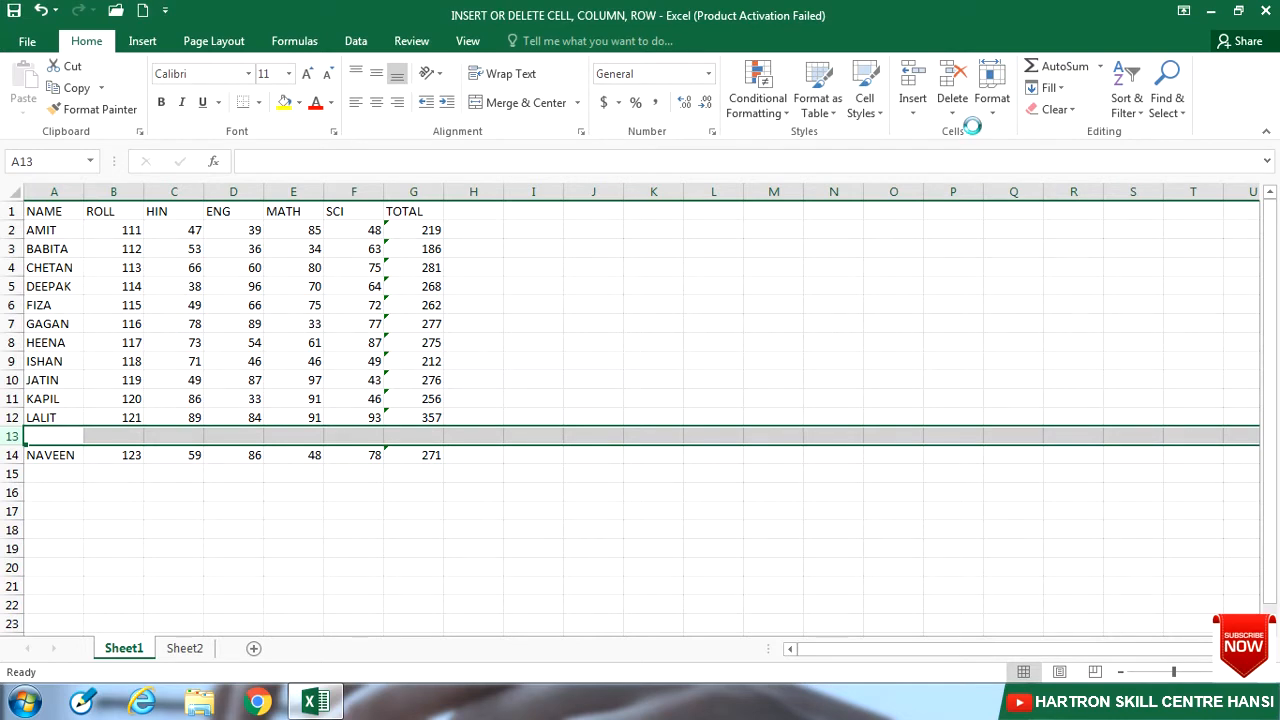
pyautogui.hotkey('ctrl', 'z')
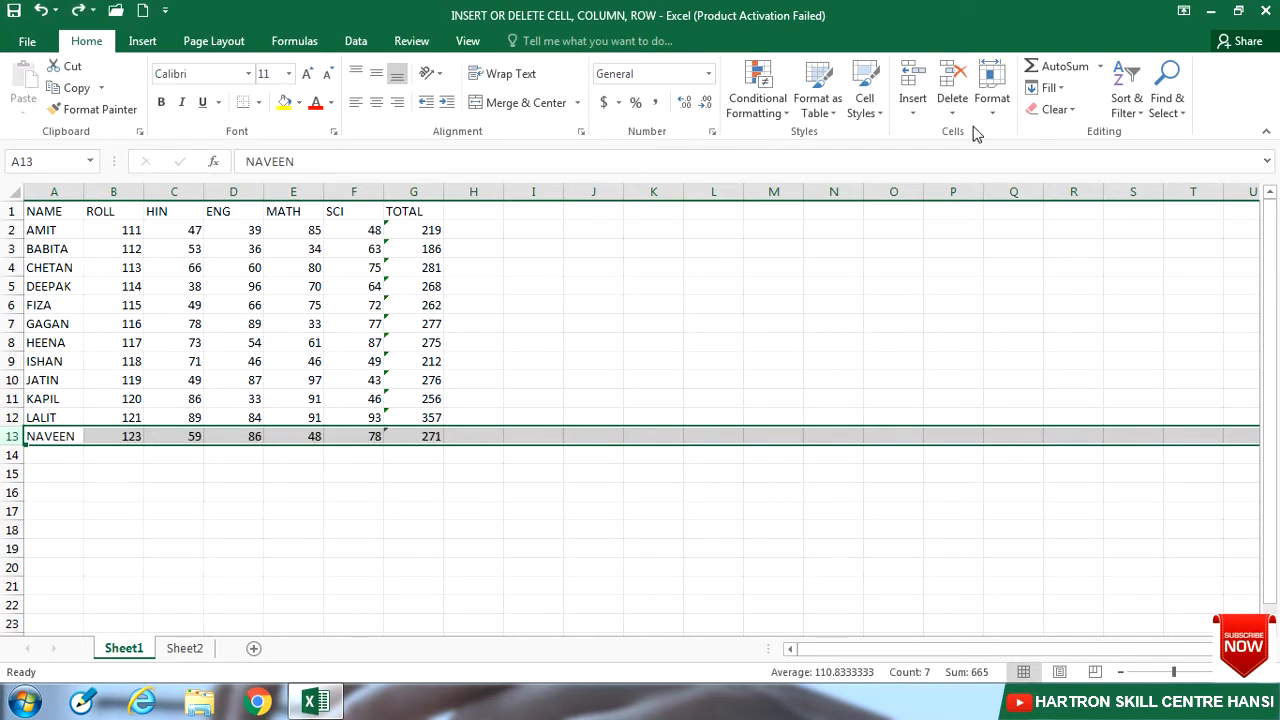
# Step: Insert a blank sheet row at row 13, above the last student, and select its NAME cell
pyautogui.click(913, 112)
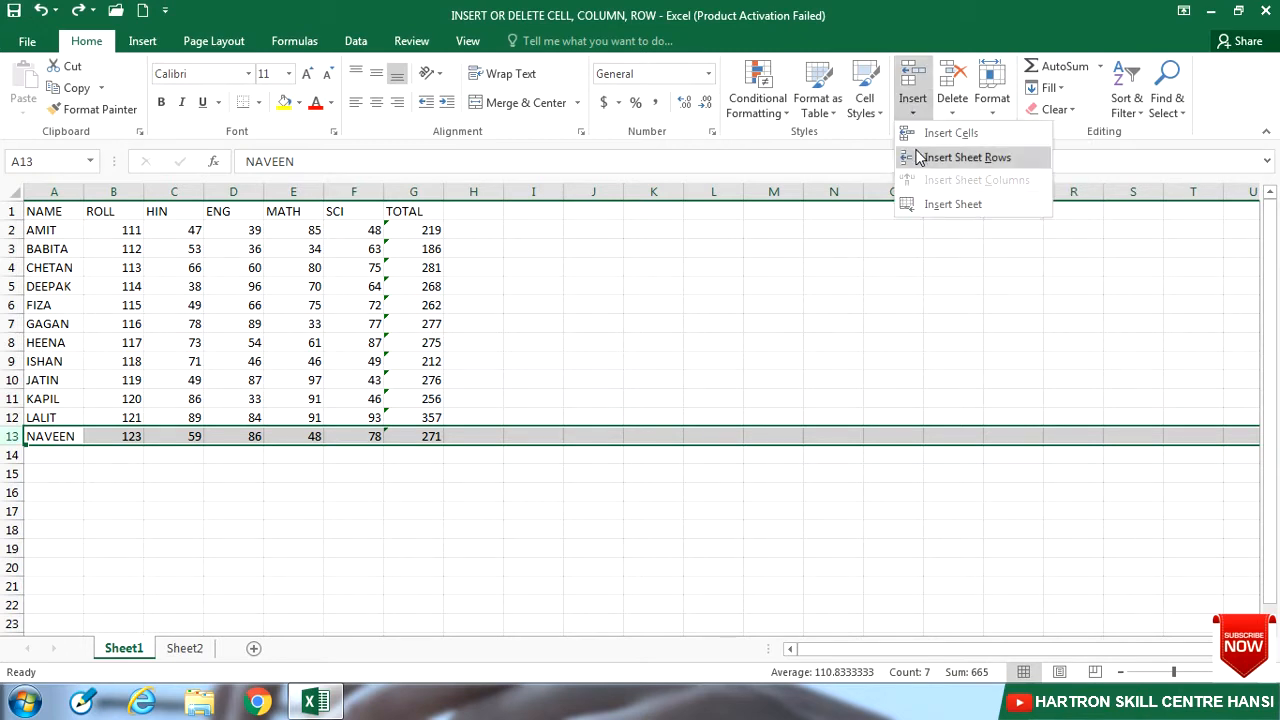
pyautogui.click(986, 160)
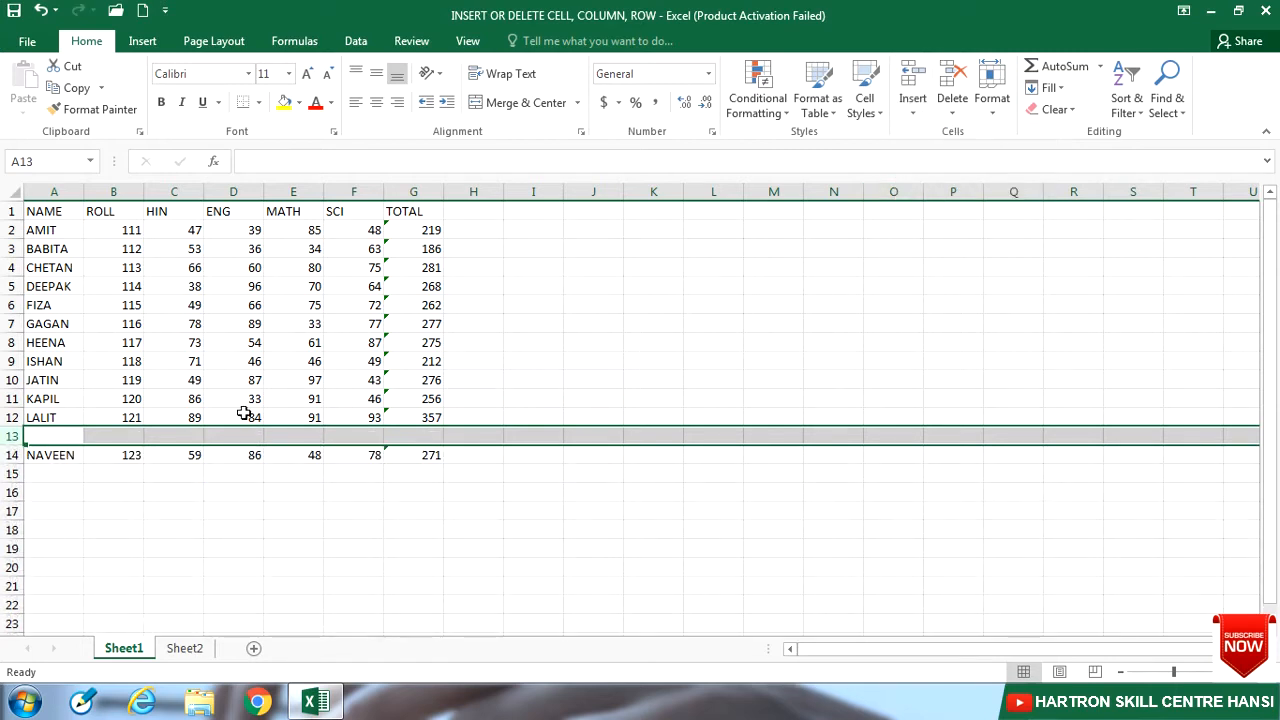
pyautogui.click(42, 438)
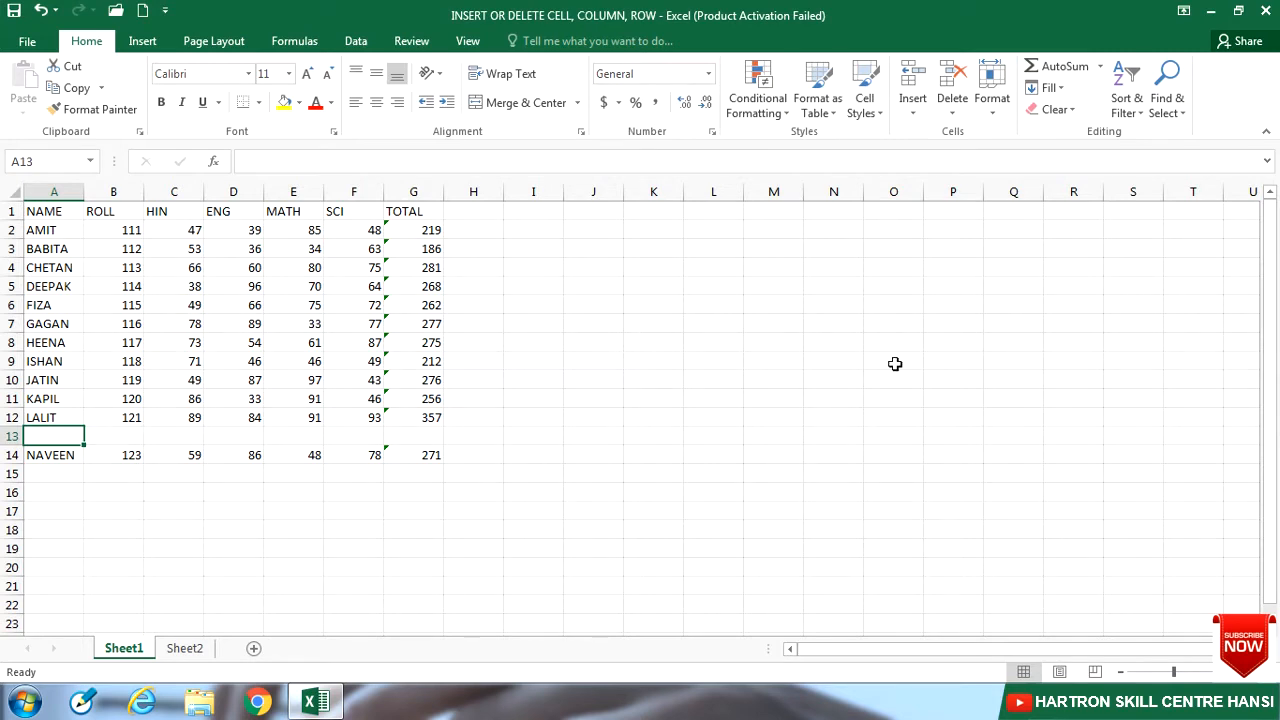
# Step: Fill row 13 with the student's name, roll 122, and marks HIN 58, ENG 96, MATH 45 and SCI 85
pyautogui.write('MOHAN')
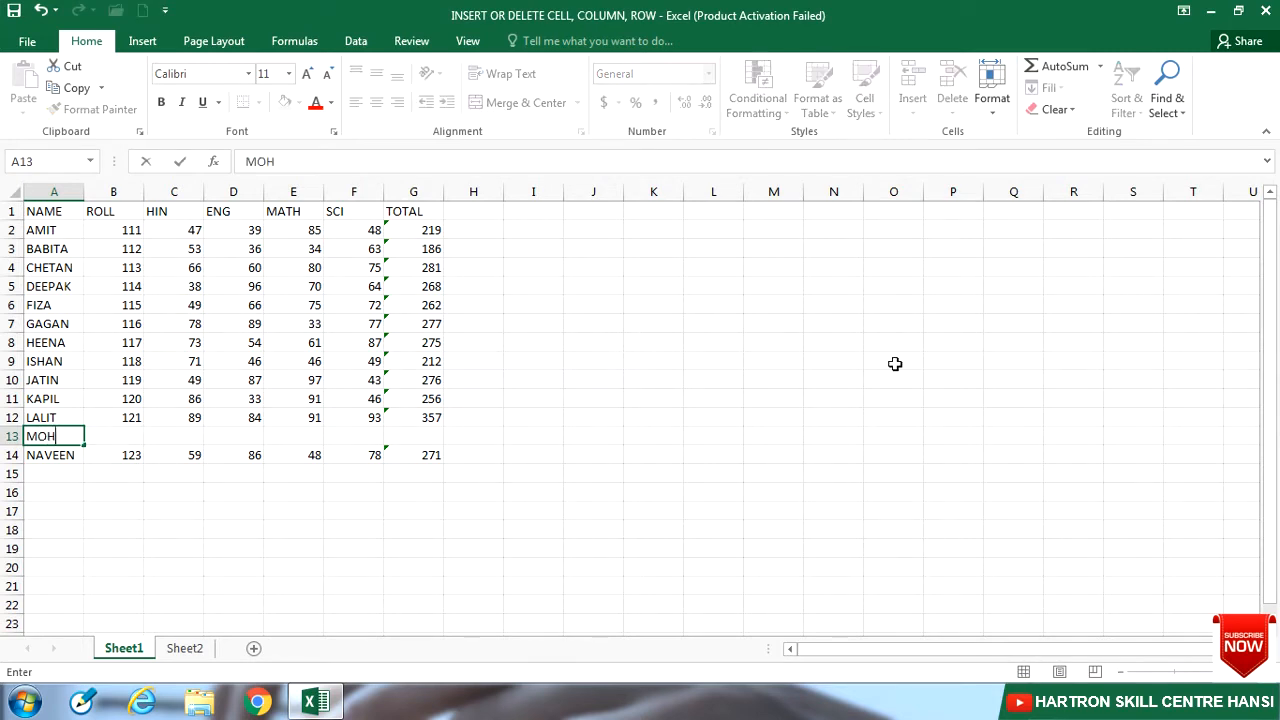
pyautogui.press('Tab')
pyautogui.write('122')
pyautogui.press('Tab')
pyautogui.write('58')
pyautogui.press('Tab')
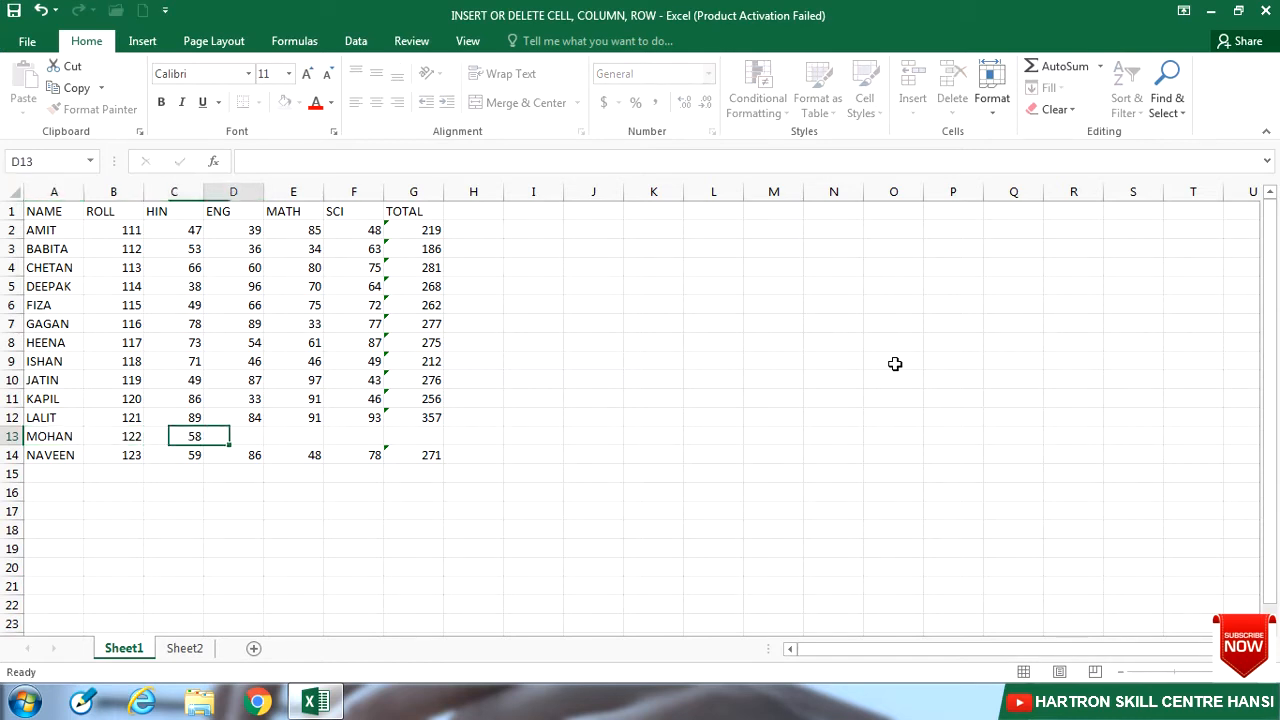
pyautogui.write('96')
pyautogui.press('Tab')
pyautogui.write('45')
pyautogui.press('Tab')
pyautogui.write('85')
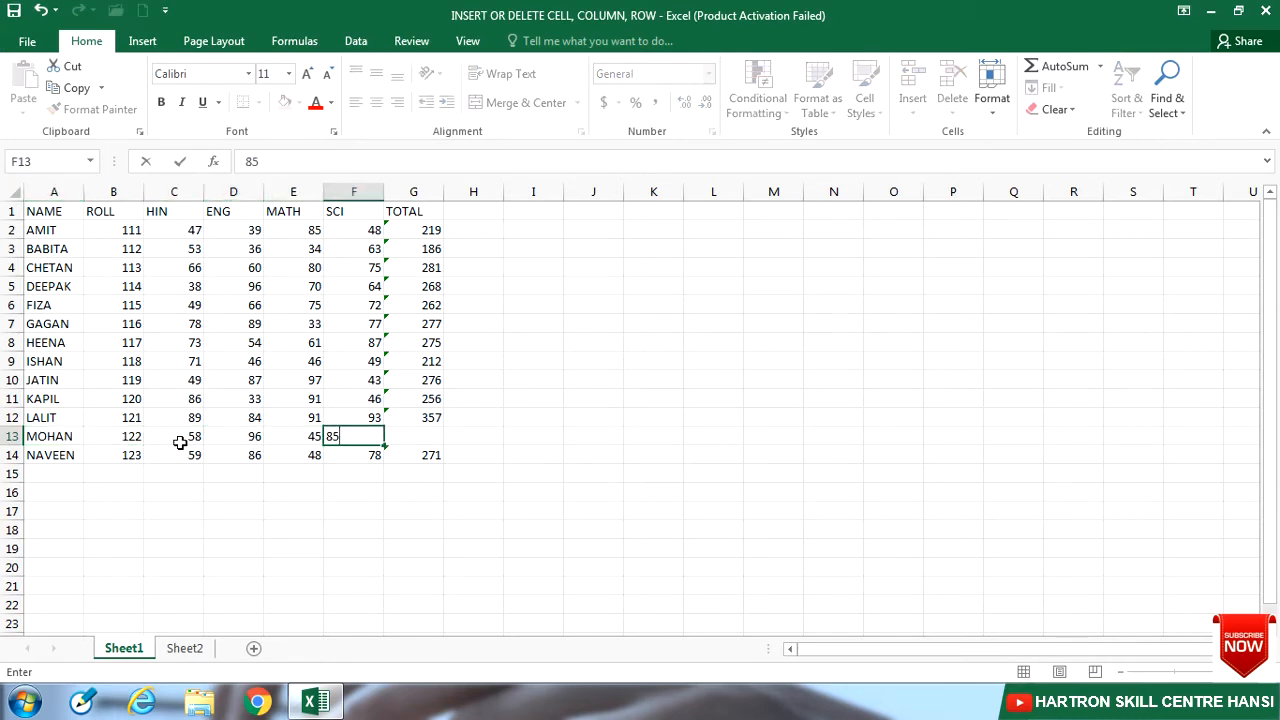
pyautogui.click(375, 536)
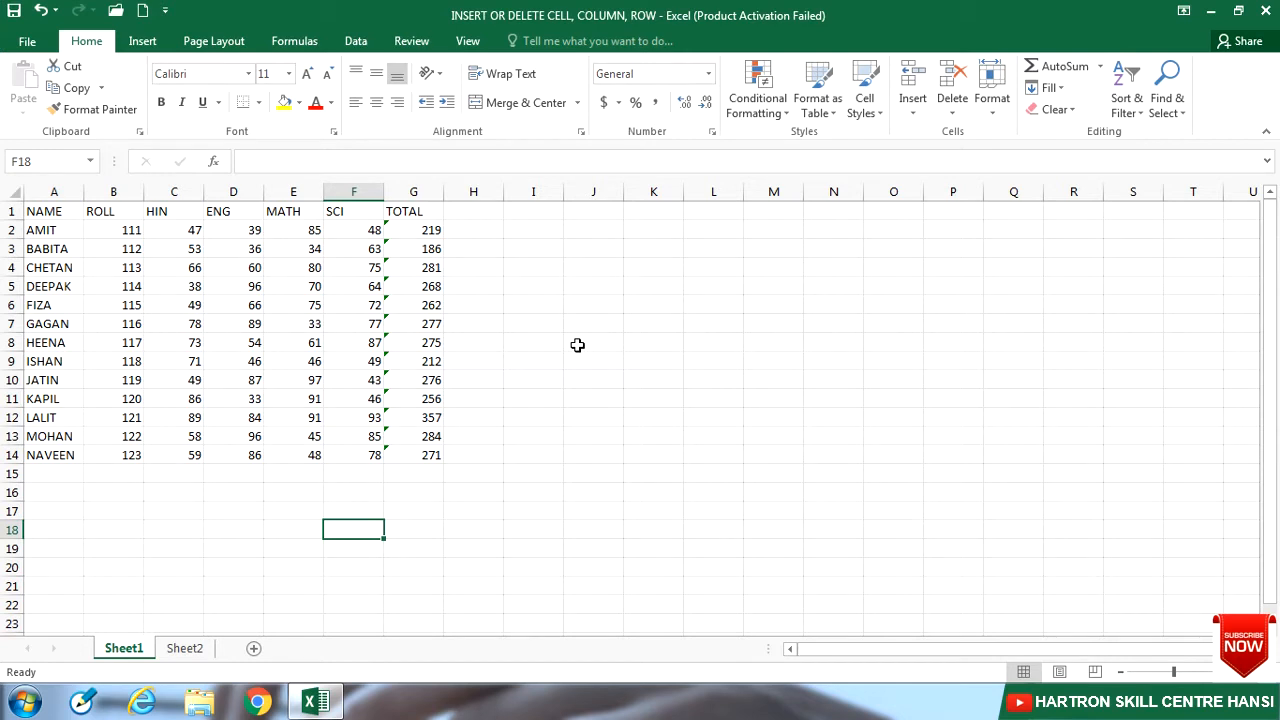
# Step: Insert a blank sheet column before the SCI column
pyautogui.click(356, 190)
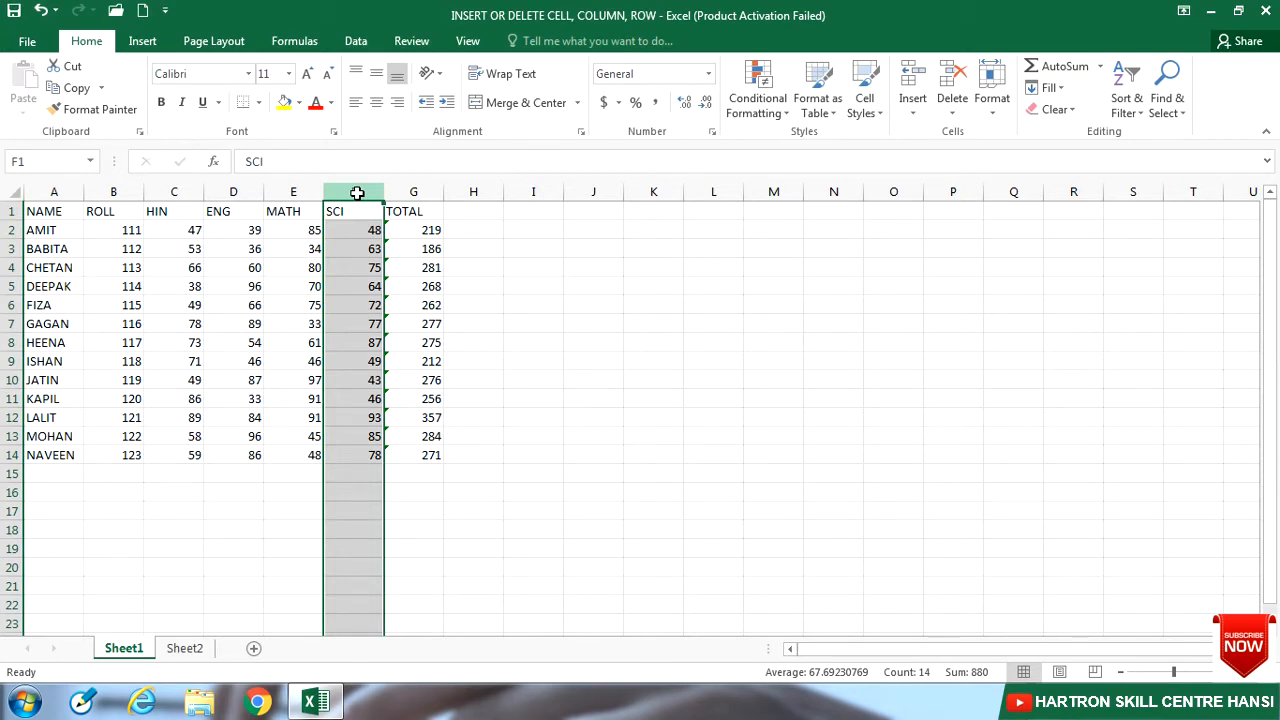
pyautogui.click(357, 236)
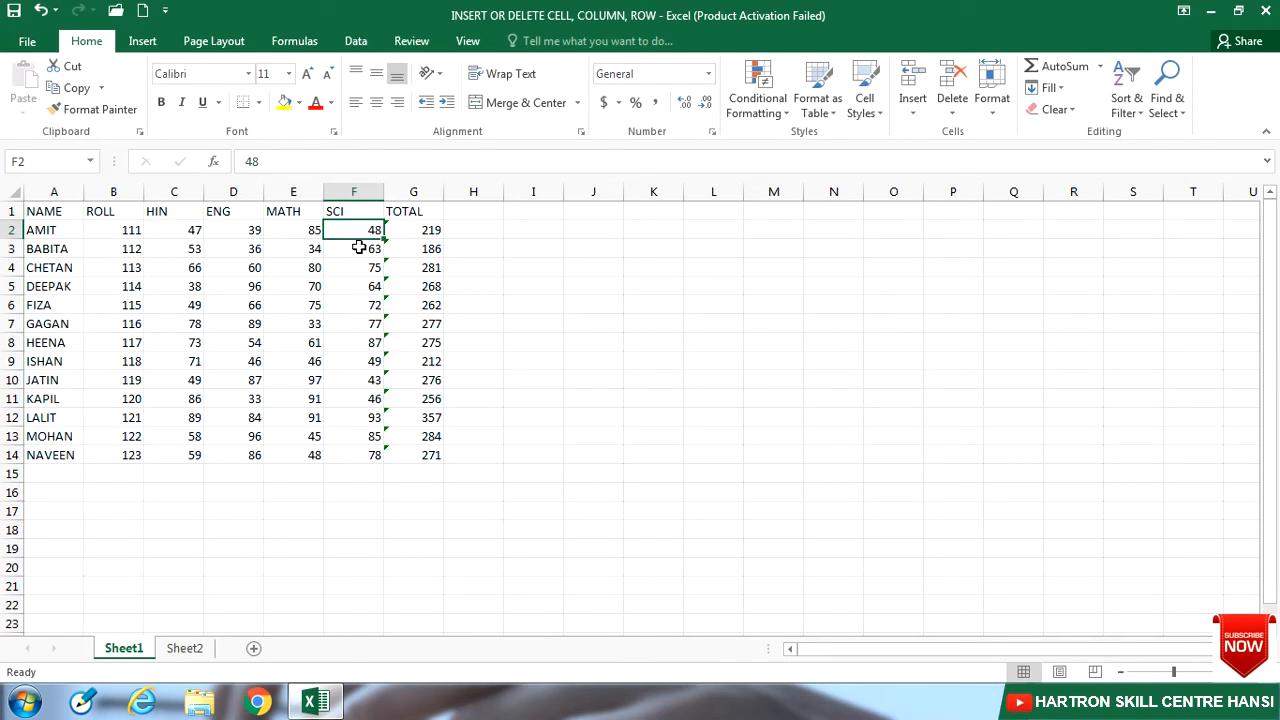
pyautogui.click(914, 108)
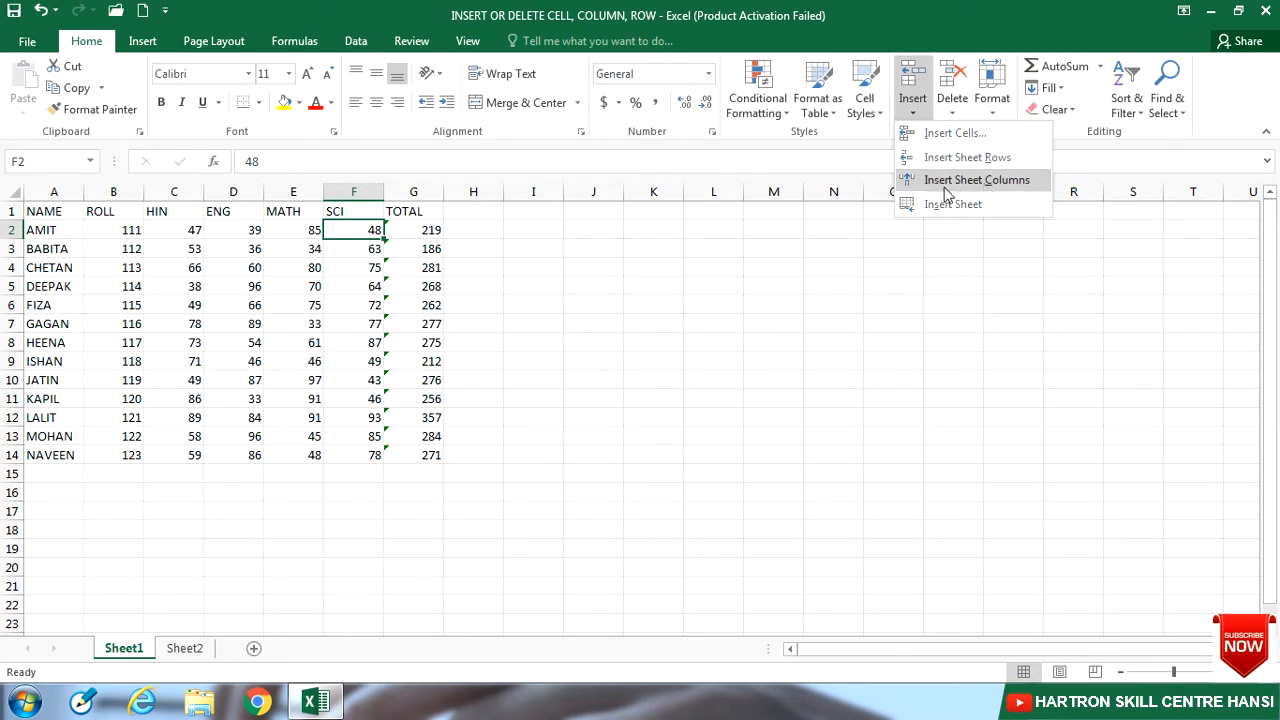
pyautogui.click(1001, 190)
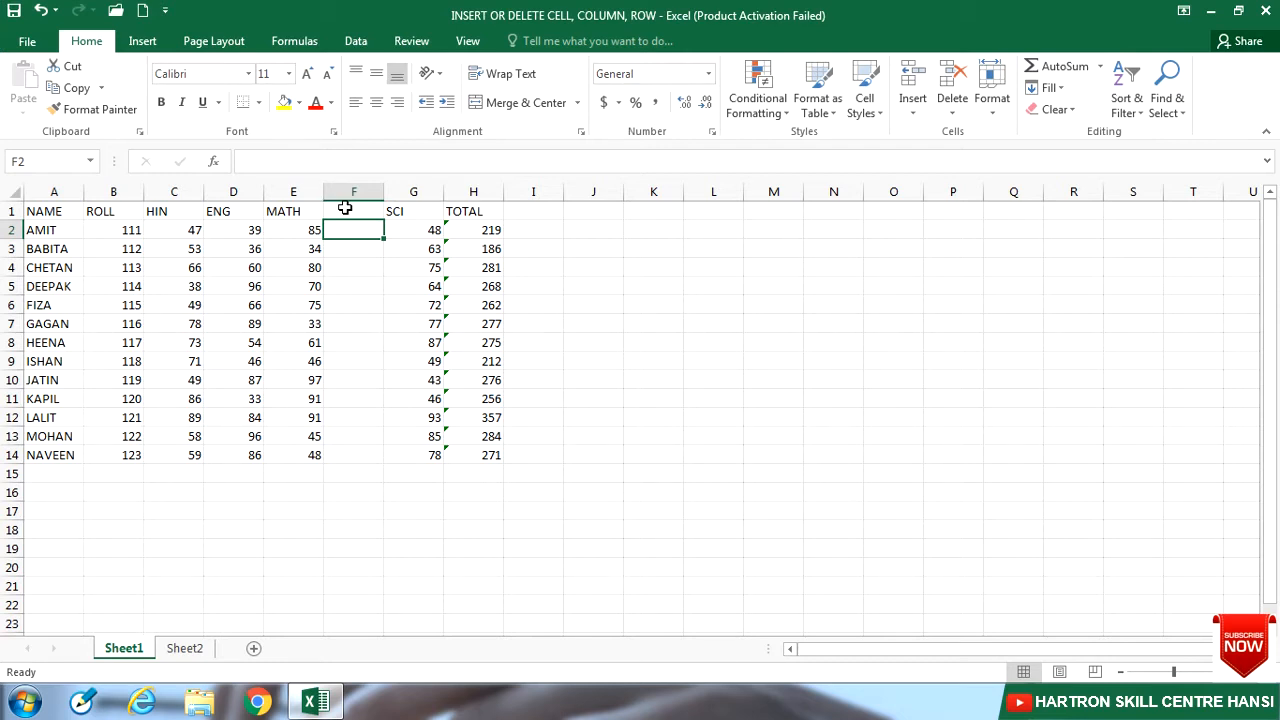
# Step: Title column F SS and enter 96, 45, 85, 96, 45, 25, 96, 48, 63, 75, 84, 69, 48 in F2:F14
pyautogui.click(344, 209)
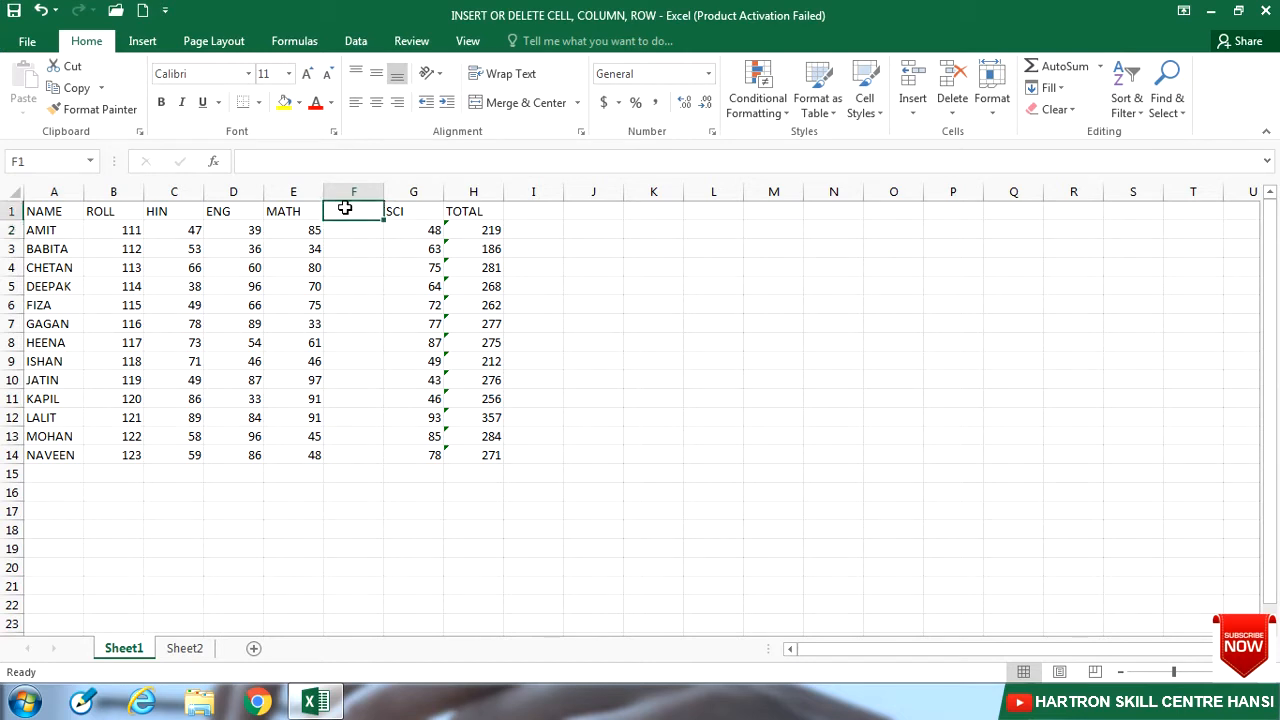
pyautogui.write('SS')
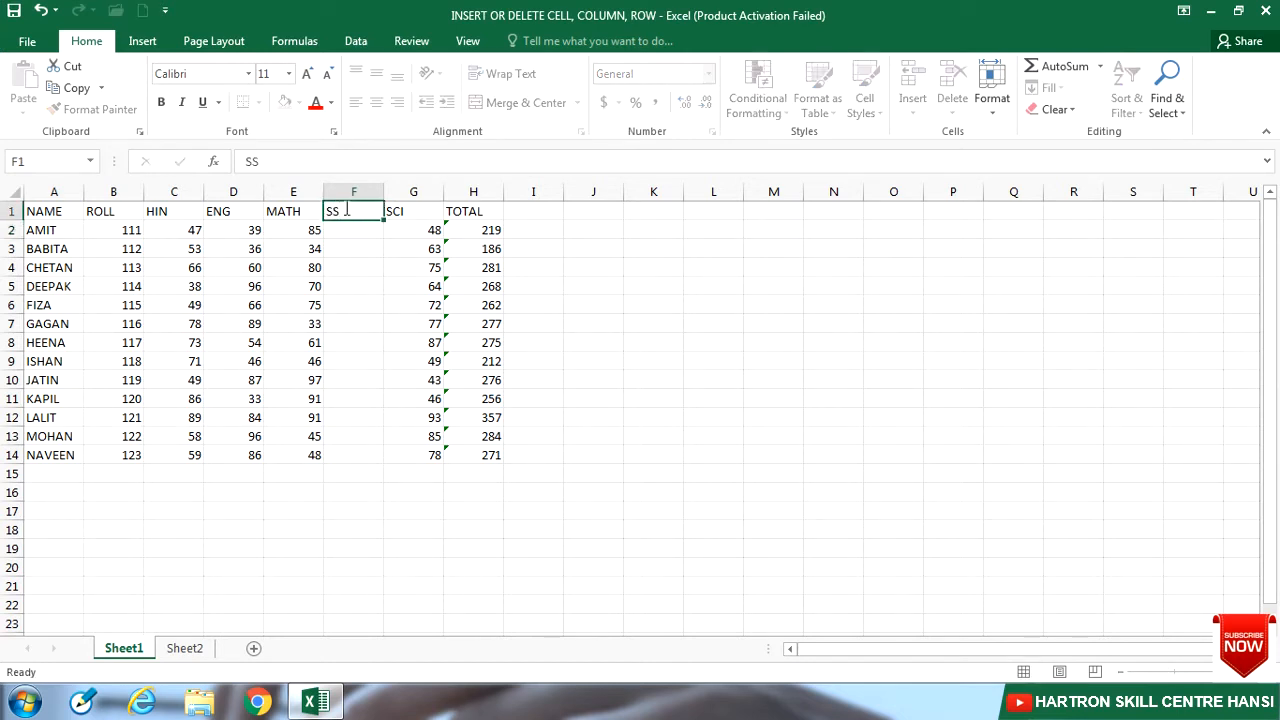
pyautogui.press('Return')
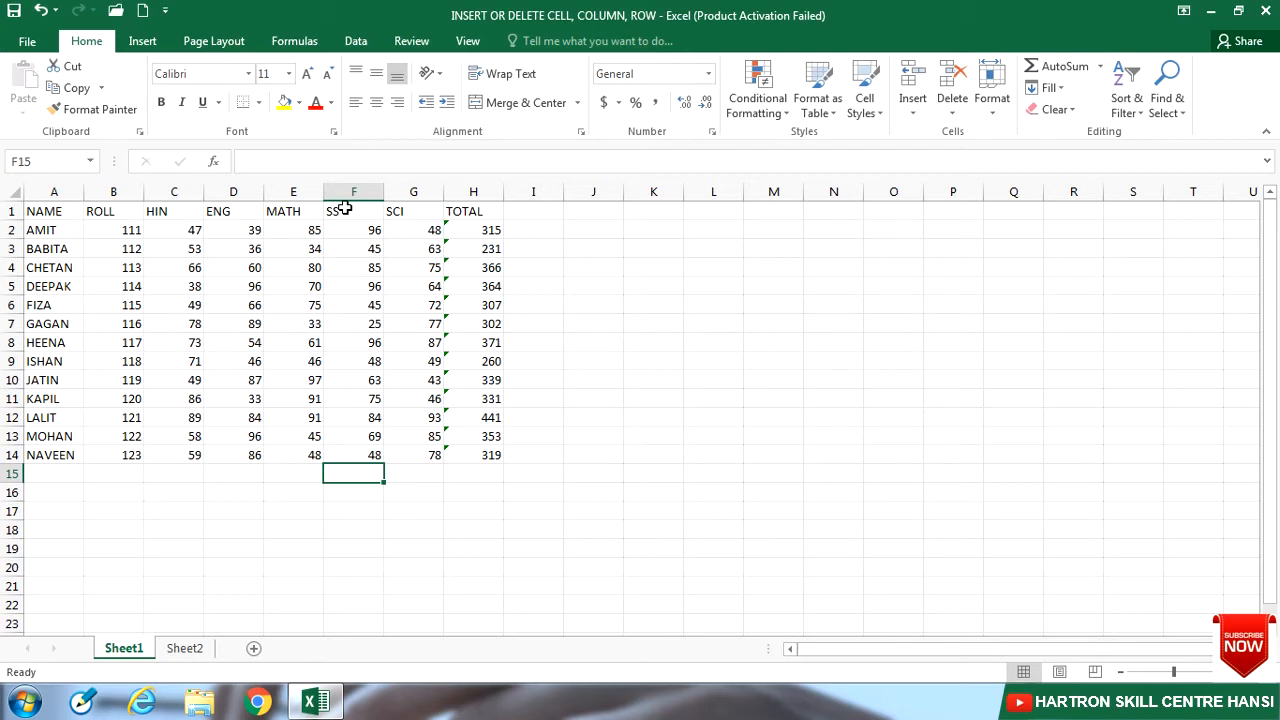
# Step: Insert a new blank worksheet before Sheet1
pyautogui.click(400, 342)
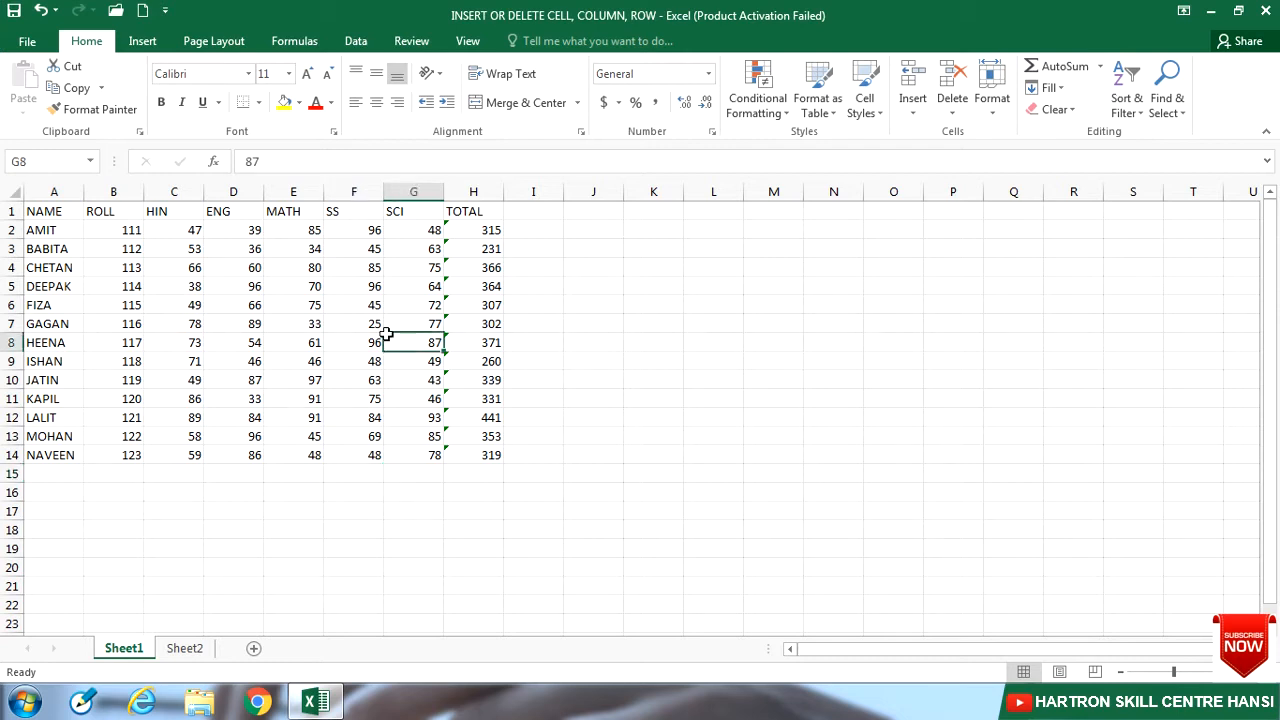
pyautogui.click(910, 114)
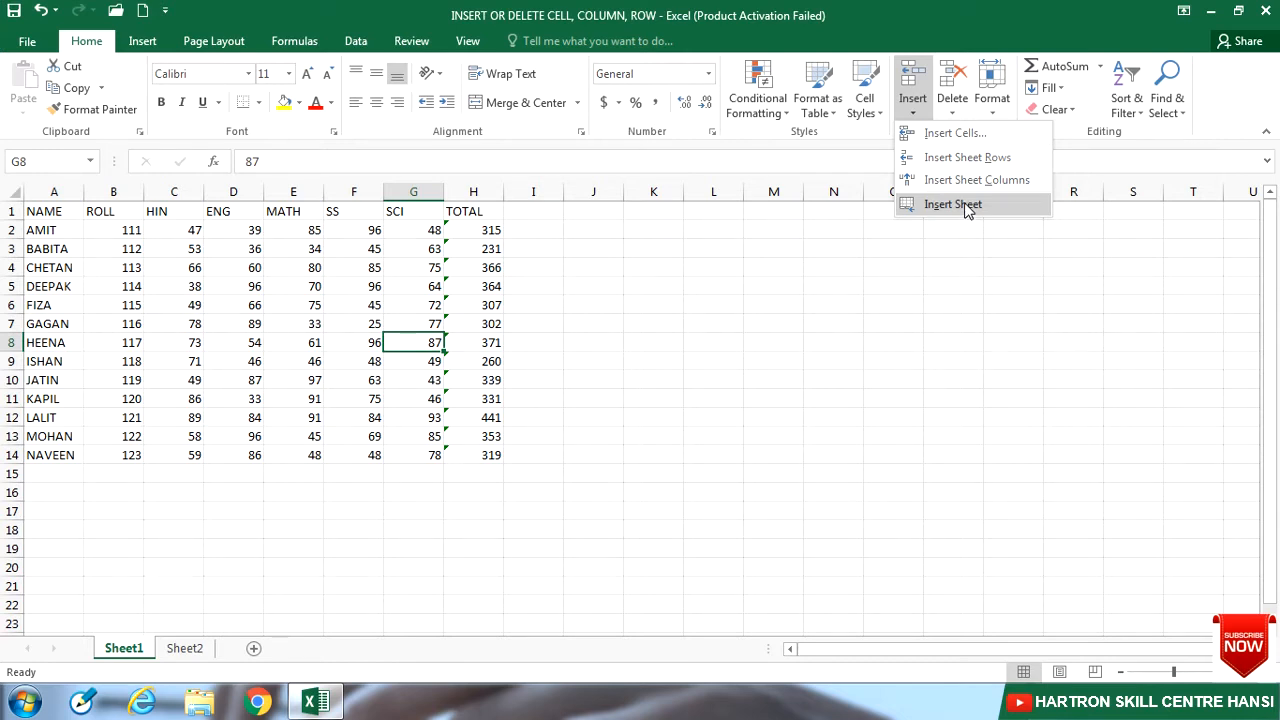
pyautogui.click(967, 206)
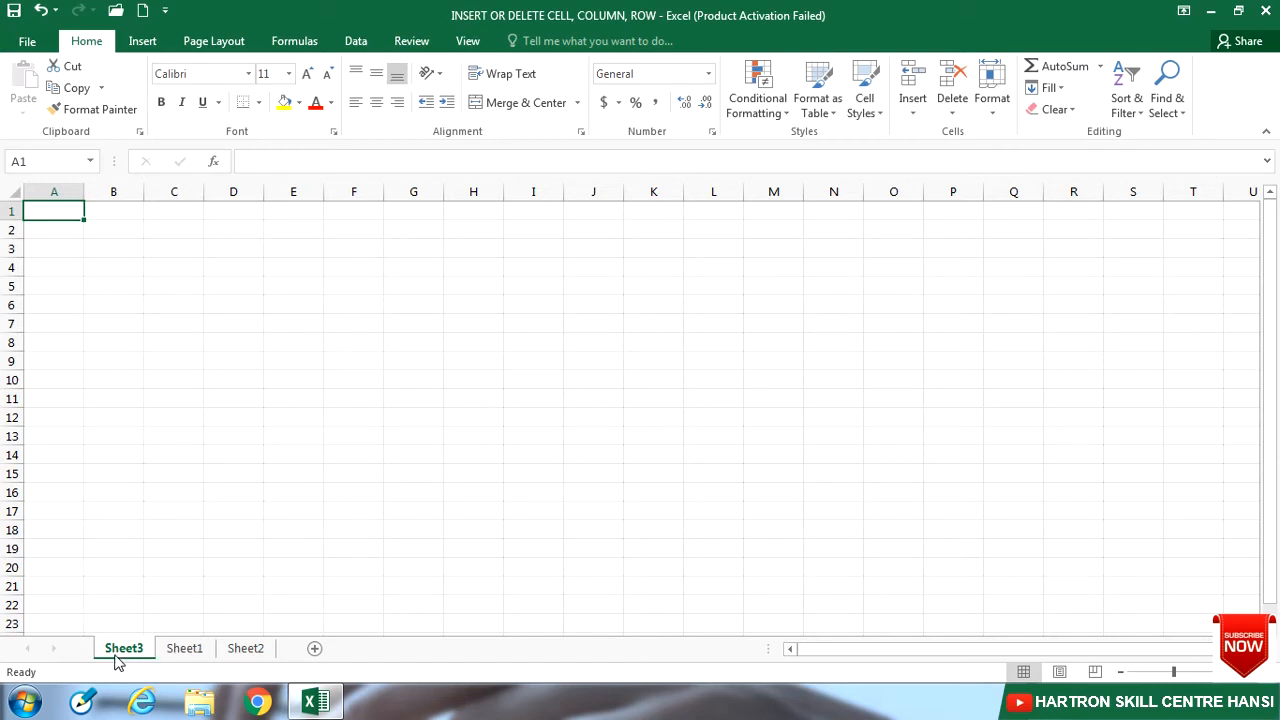
# Step: Reorder the worksheets so that Sheet1 comes first, followed by Sheet2 and Sheet3
pyautogui.click(195, 648)
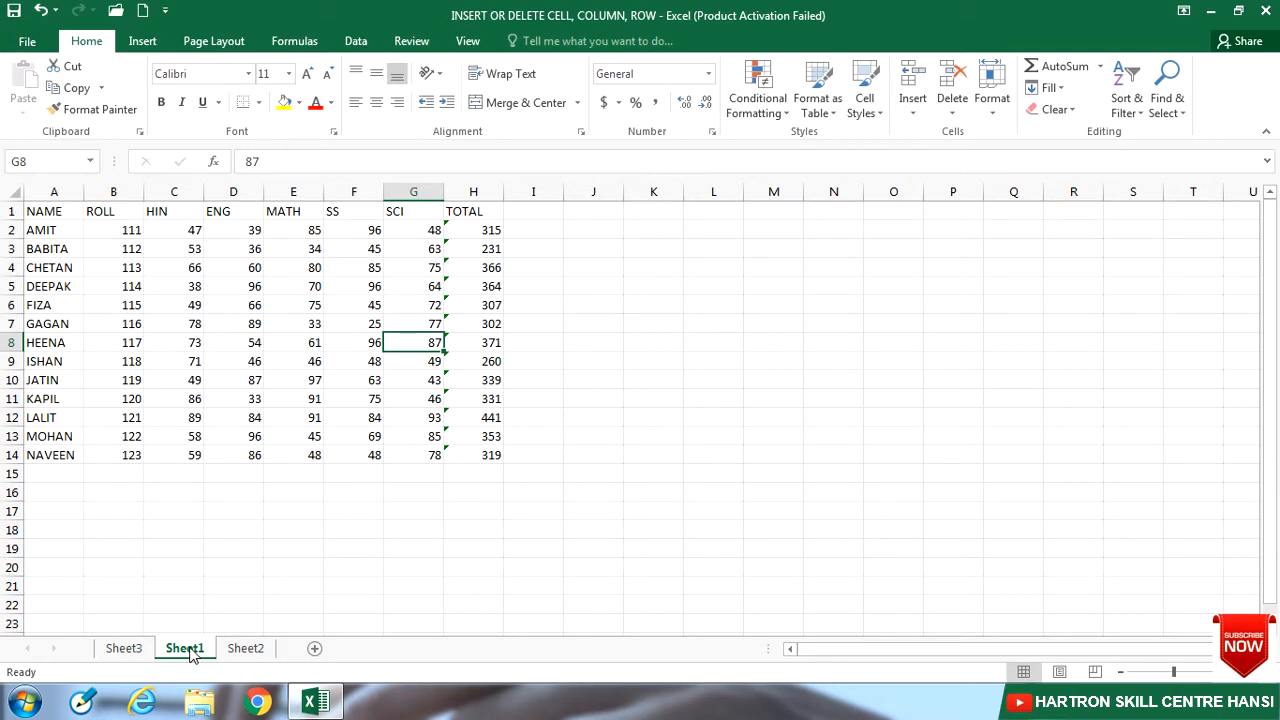
pyautogui.moveTo(190, 652); pyautogui.dragTo(121, 650)
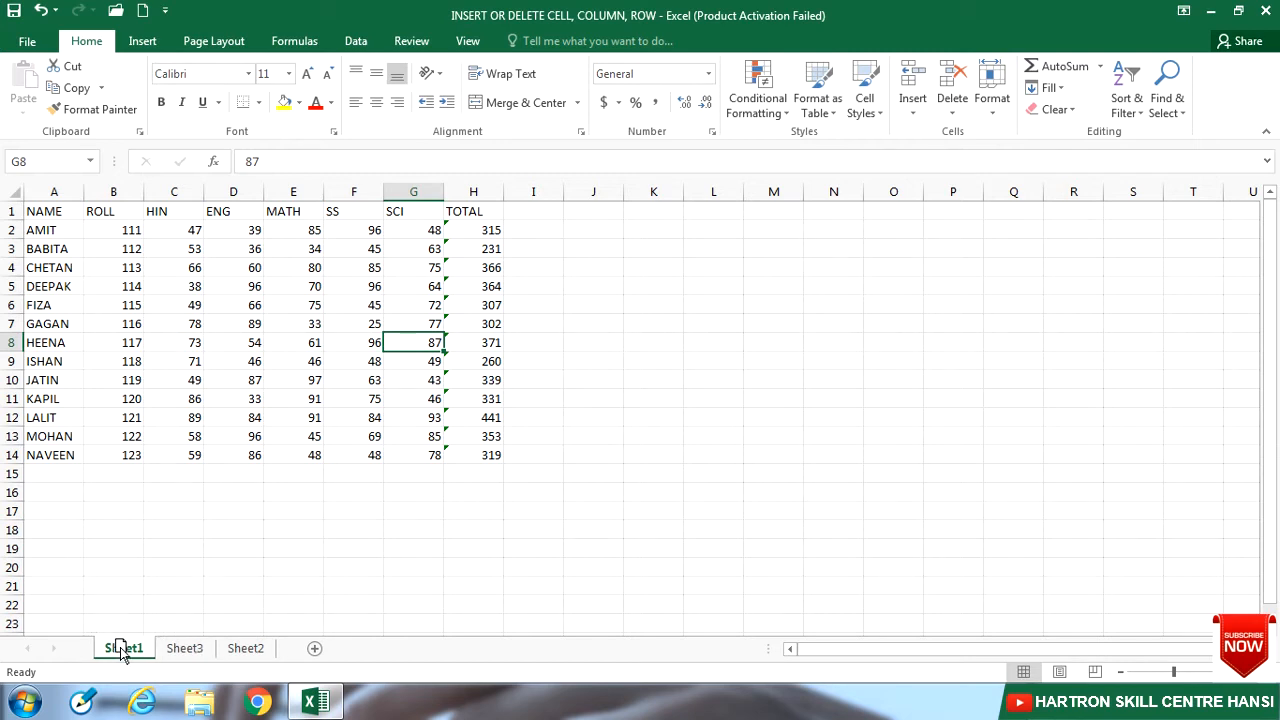
pyautogui.click(246, 649)
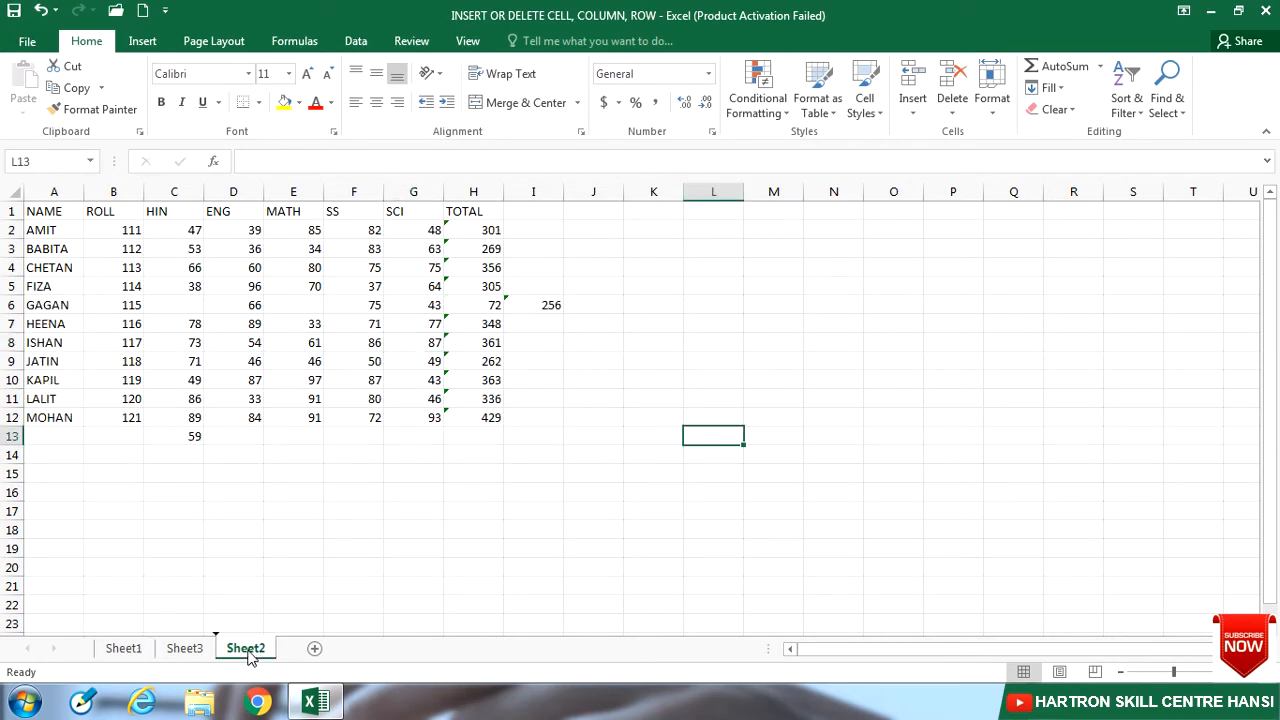
pyautogui.moveTo(248, 655)
pyautogui.mouseDown()
pyautogui.moveTo(229, 609)
pyautogui.moveTo(177, 611)
pyautogui.moveTo(177, 640)
pyautogui.mouseUp()
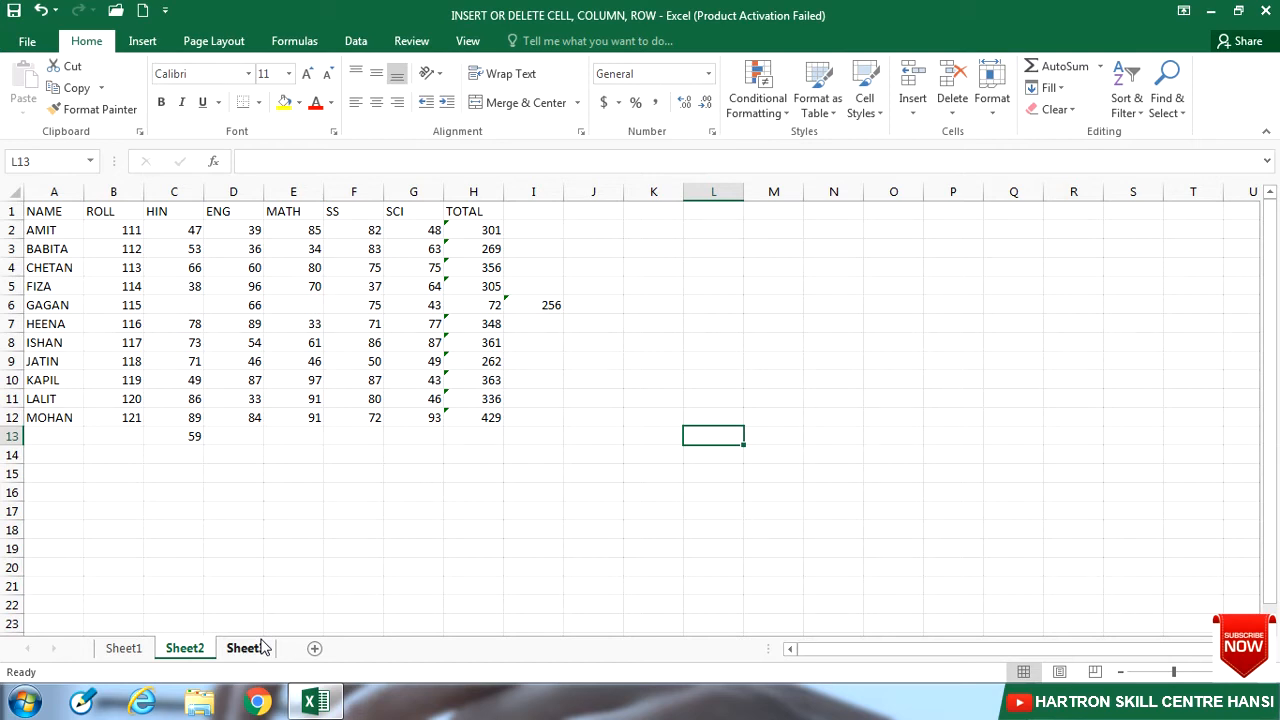
# Step: Insert another blank worksheet before Sheet2, and return to cell A1 of Sheet2
pyautogui.hotkey('shift', 'F11')
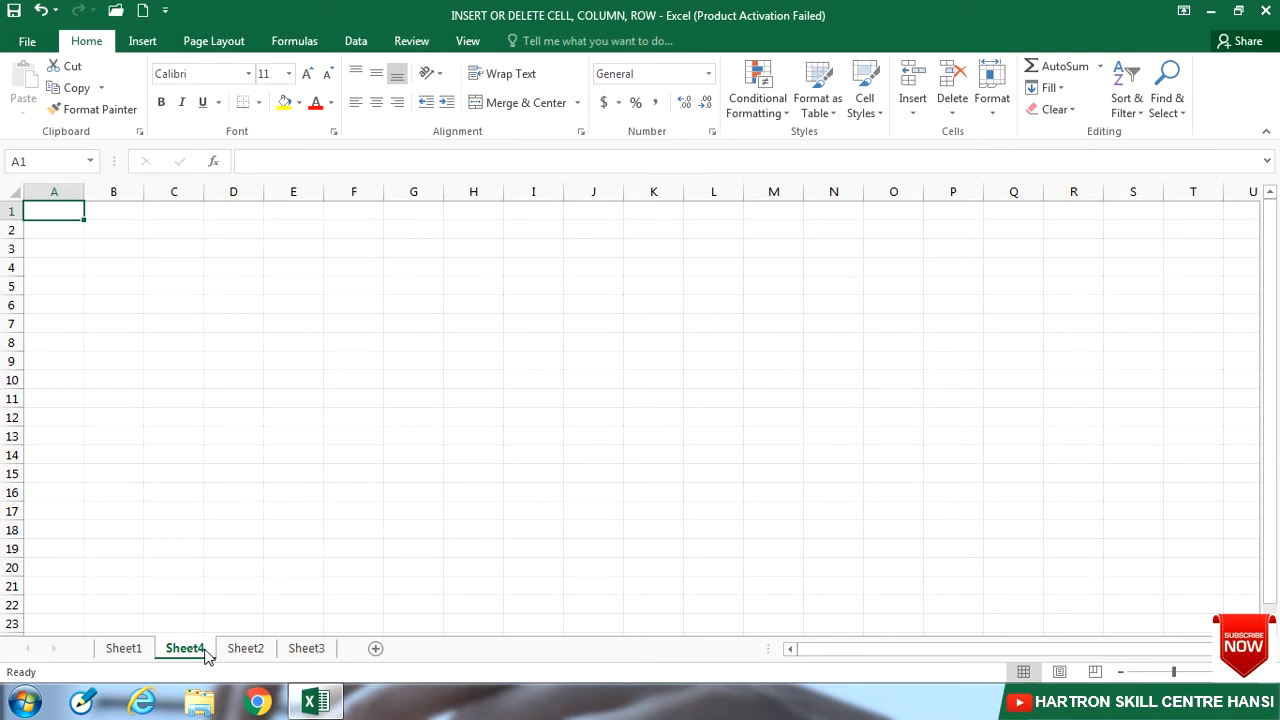
pyautogui.click(245, 648)
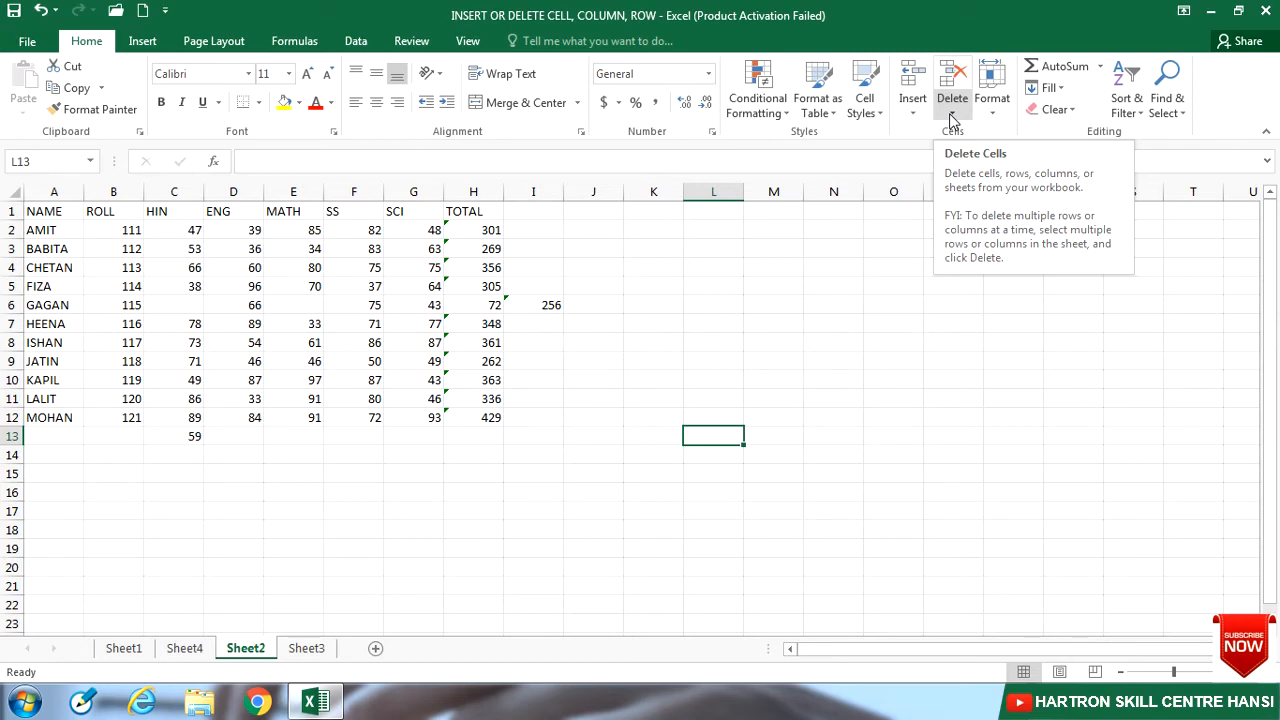
pyautogui.click(64, 211)
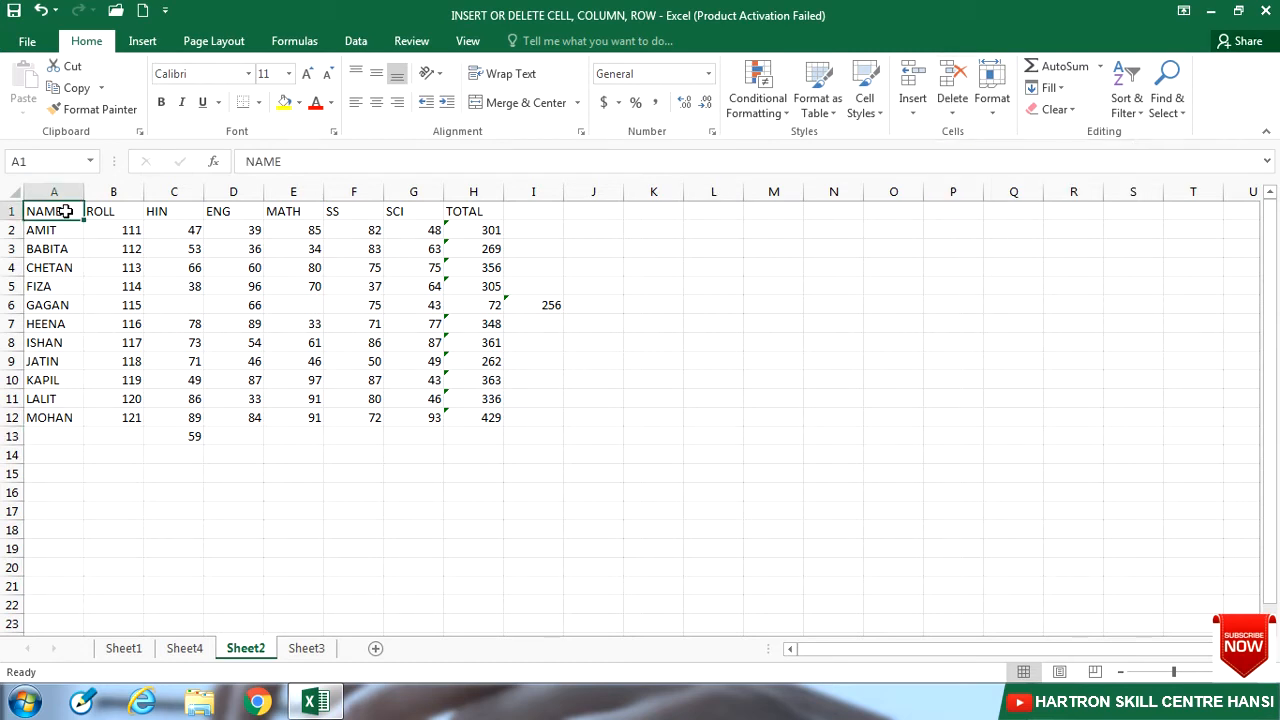
# Step: Delete the blank HIN cell C6 on Sheet2, shifting the cells below it up
pyautogui.moveTo(64, 211); pyautogui.dragTo(524, 420)
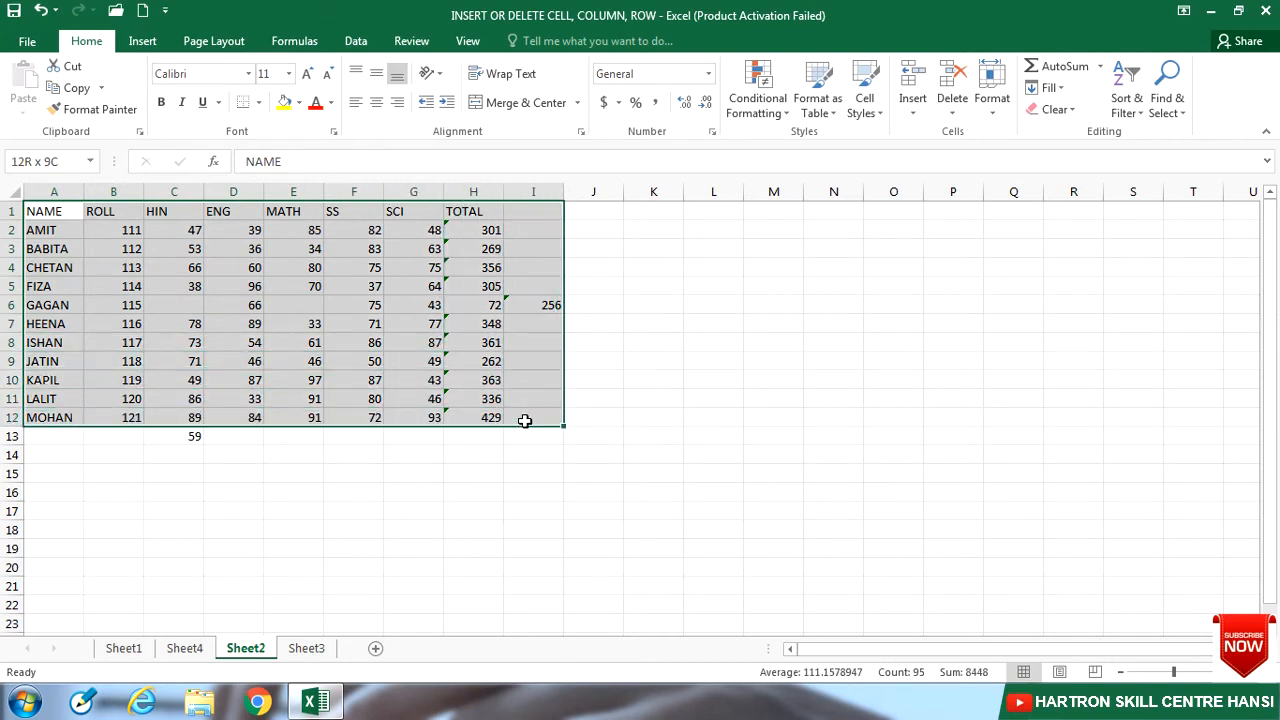
pyautogui.click(186, 300)
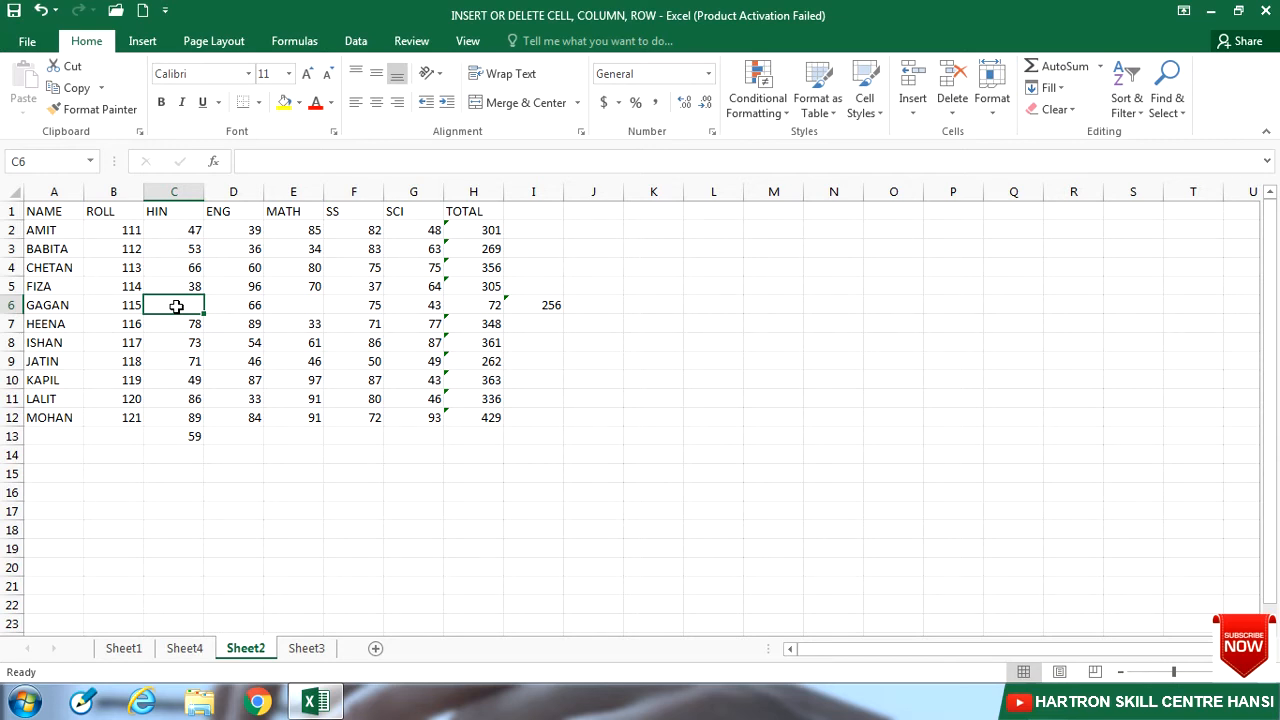
pyautogui.click(957, 116)
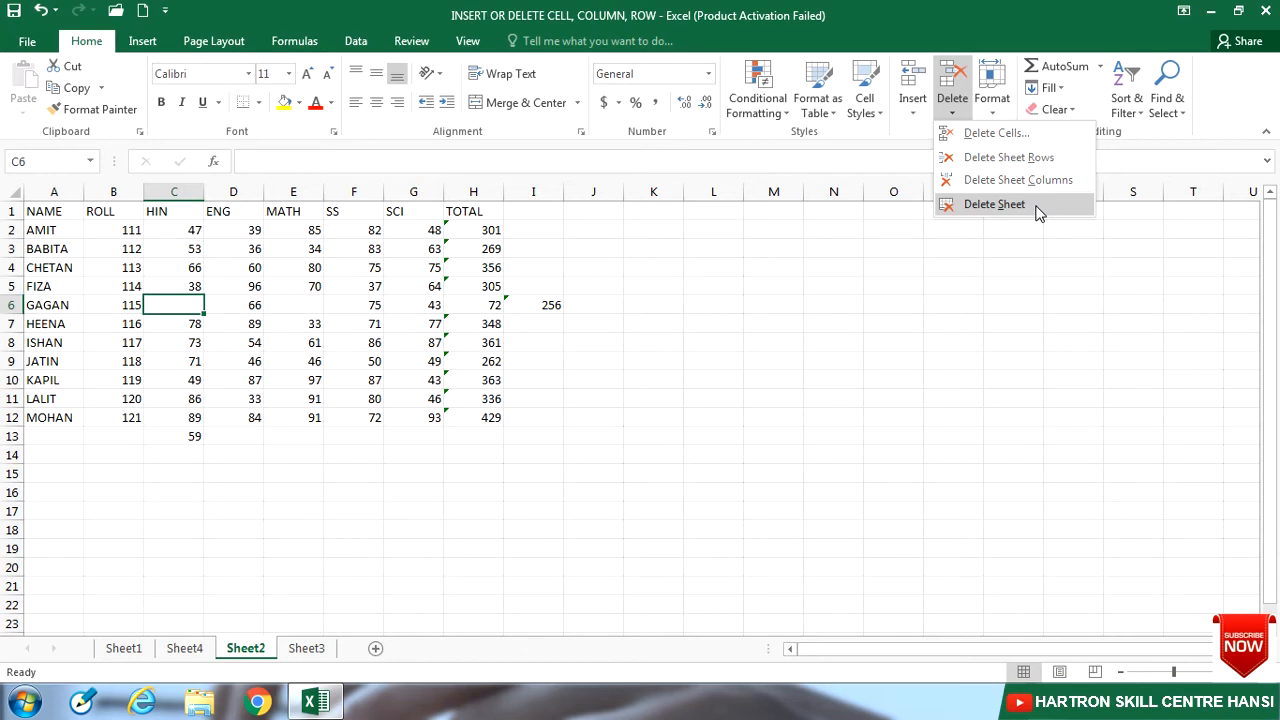
pyautogui.click(1000, 133)
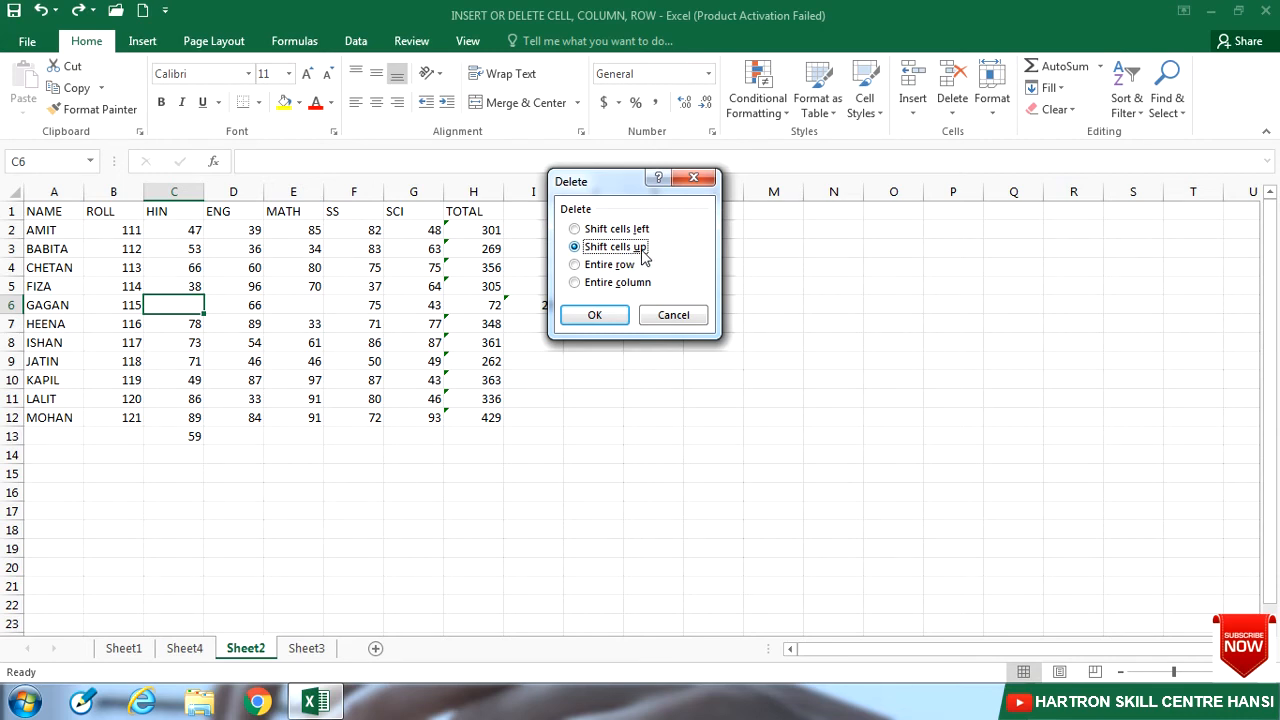
pyautogui.click(598, 315)
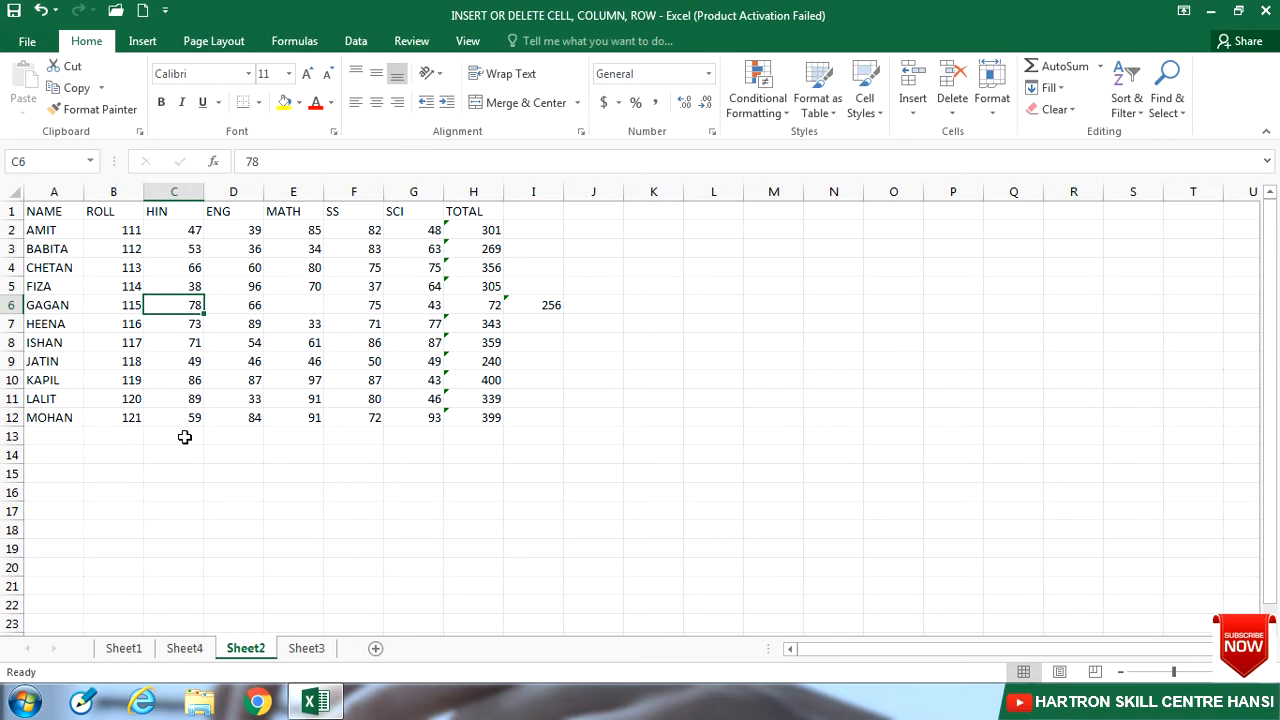
# Step: Delete the blank MATH cell E6, shifting the rest of its row left
pyautogui.click(289, 304)
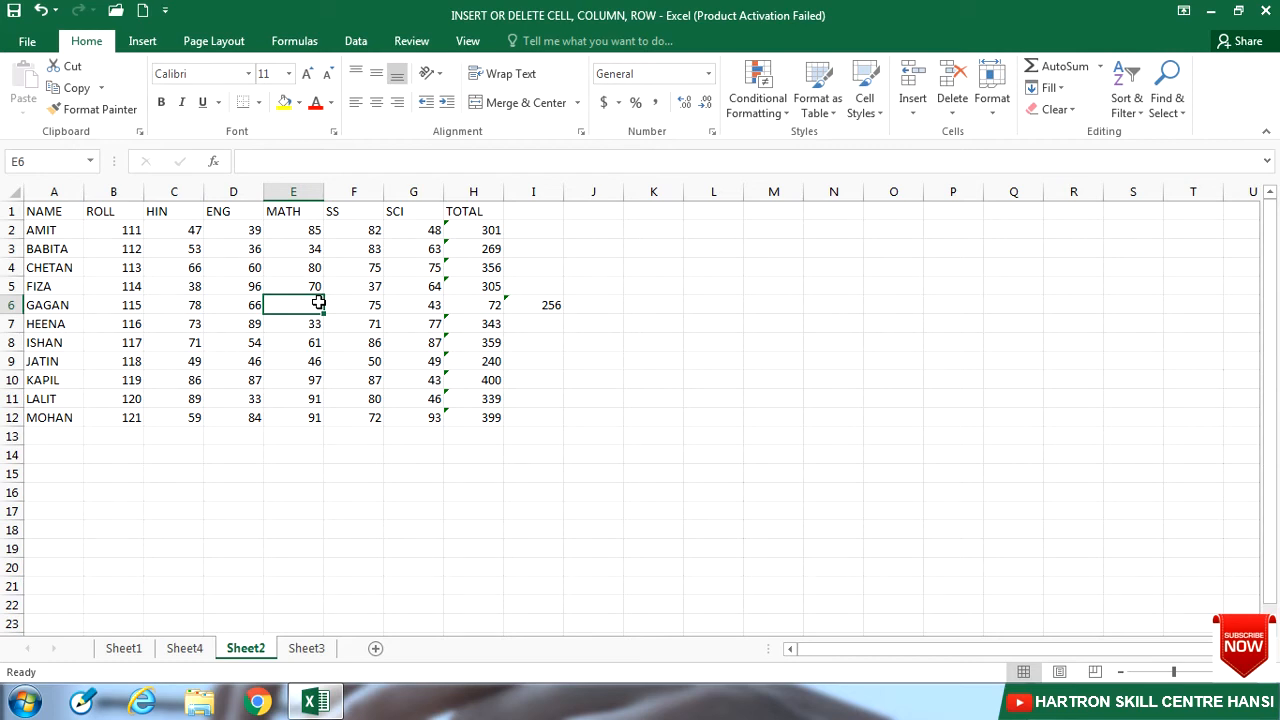
pyautogui.click(953, 112)
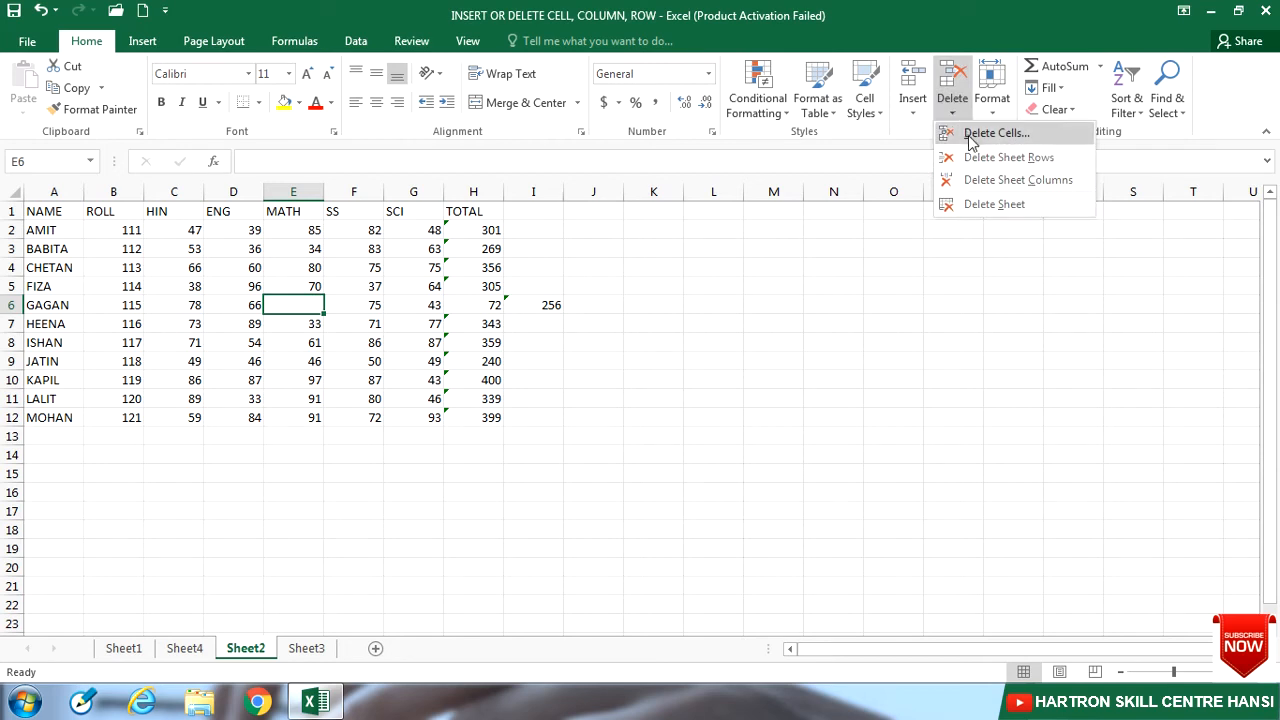
pyautogui.click(985, 133)
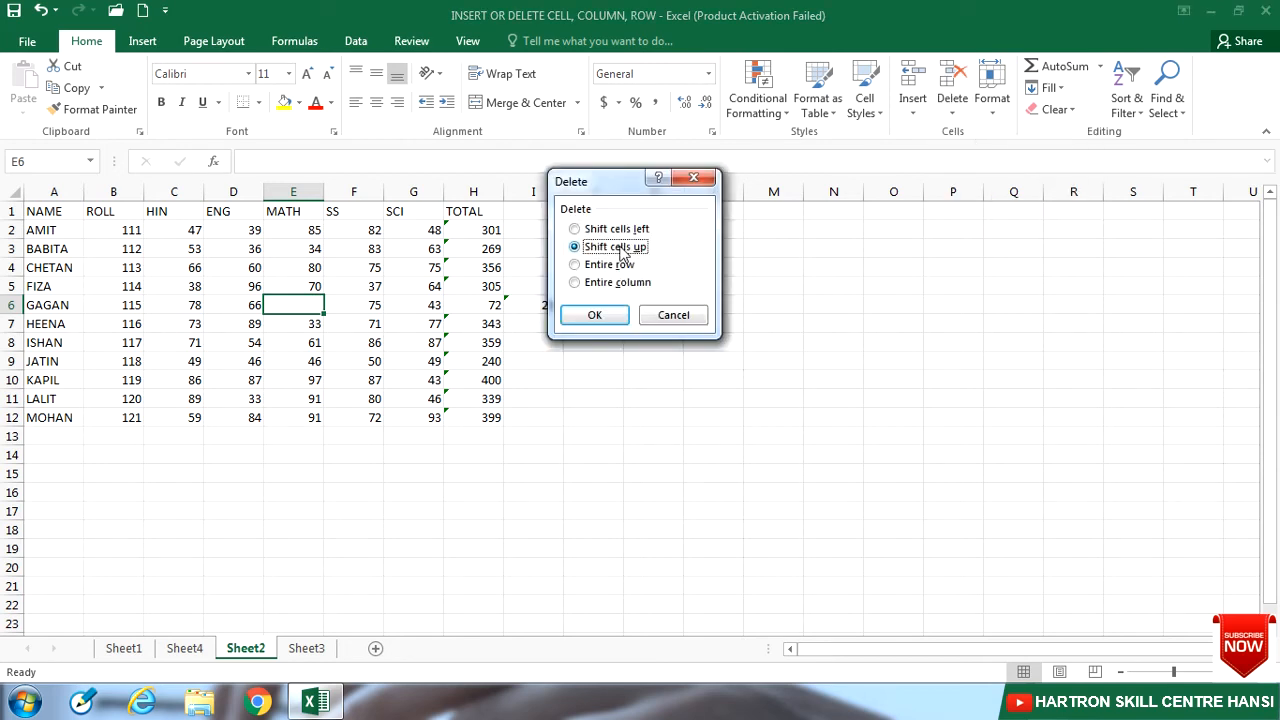
pyautogui.click(620, 230)
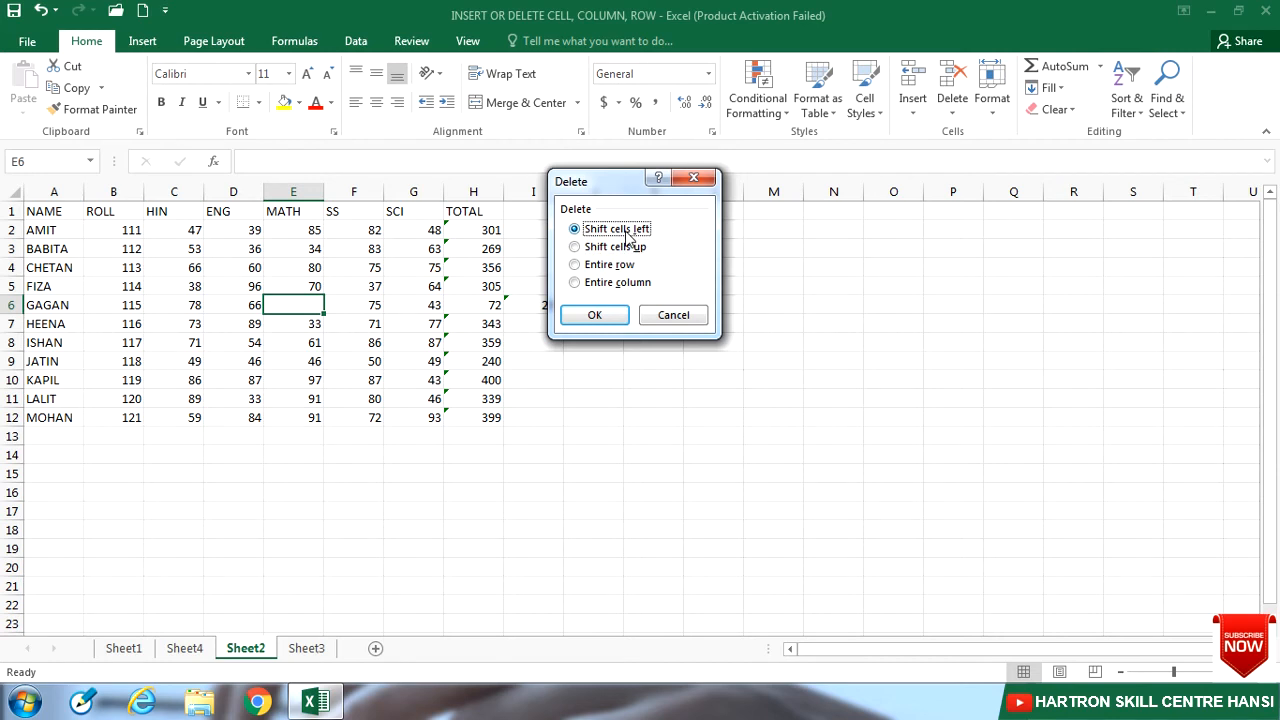
pyautogui.click(596, 316)
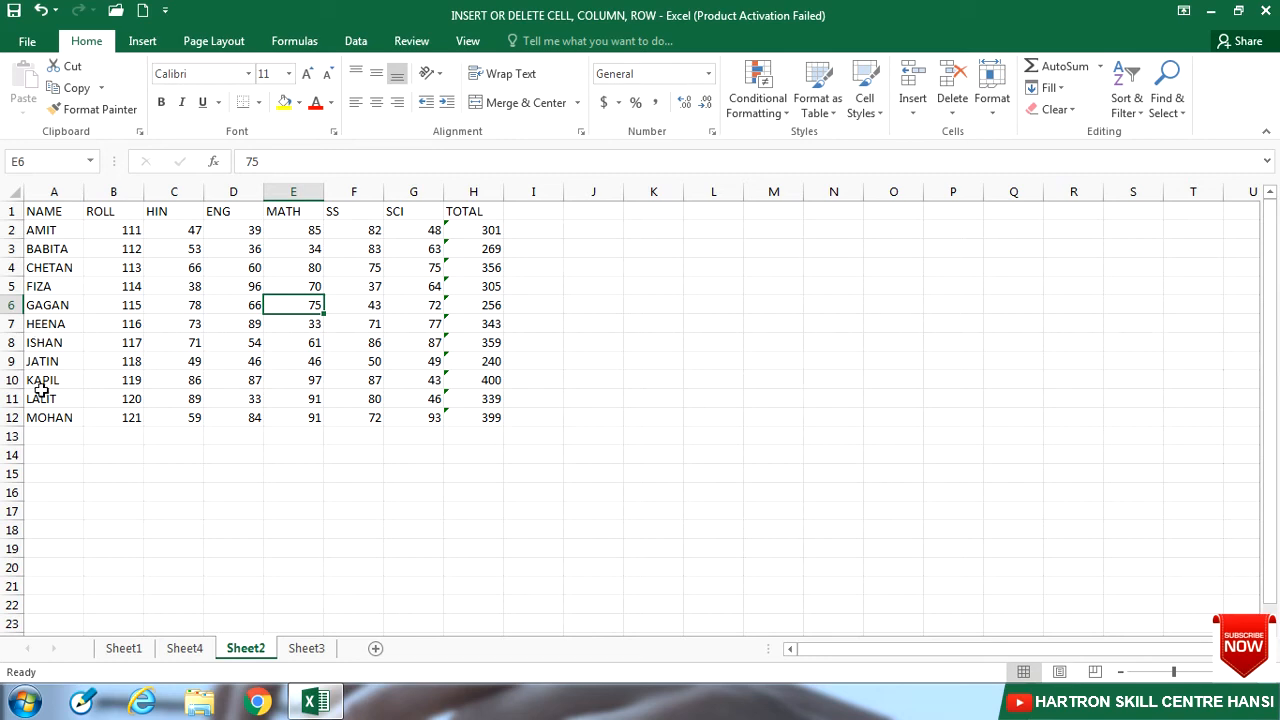
# Step: Delete the entire row 8 and the entire SCI column G from the marks table
pyautogui.click(11, 342)
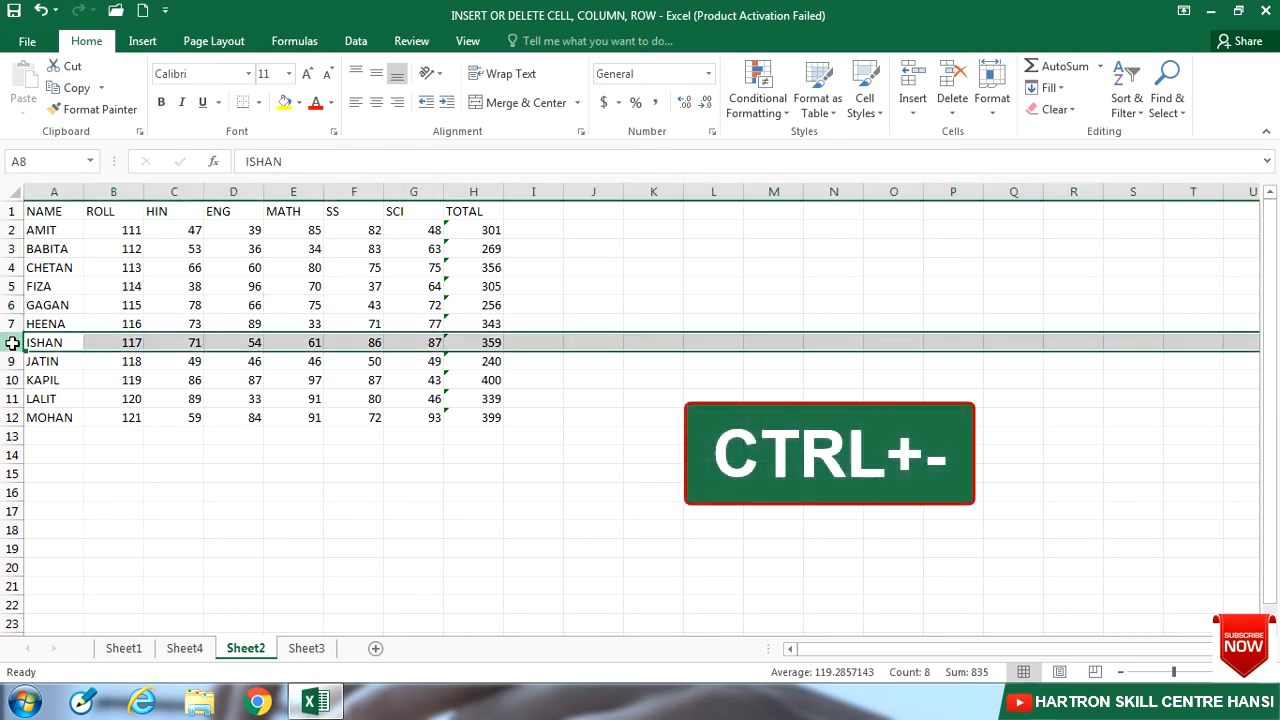
pyautogui.hotkey('ctrl', '-')
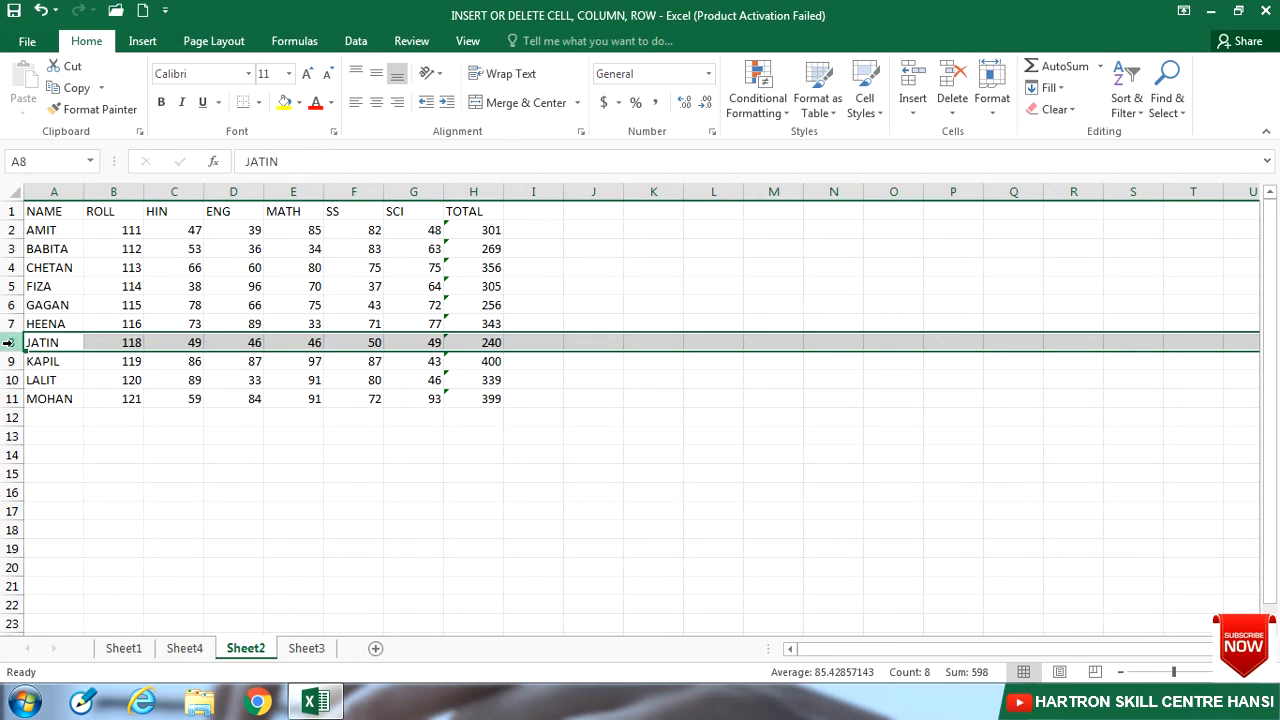
pyautogui.click(408, 190)
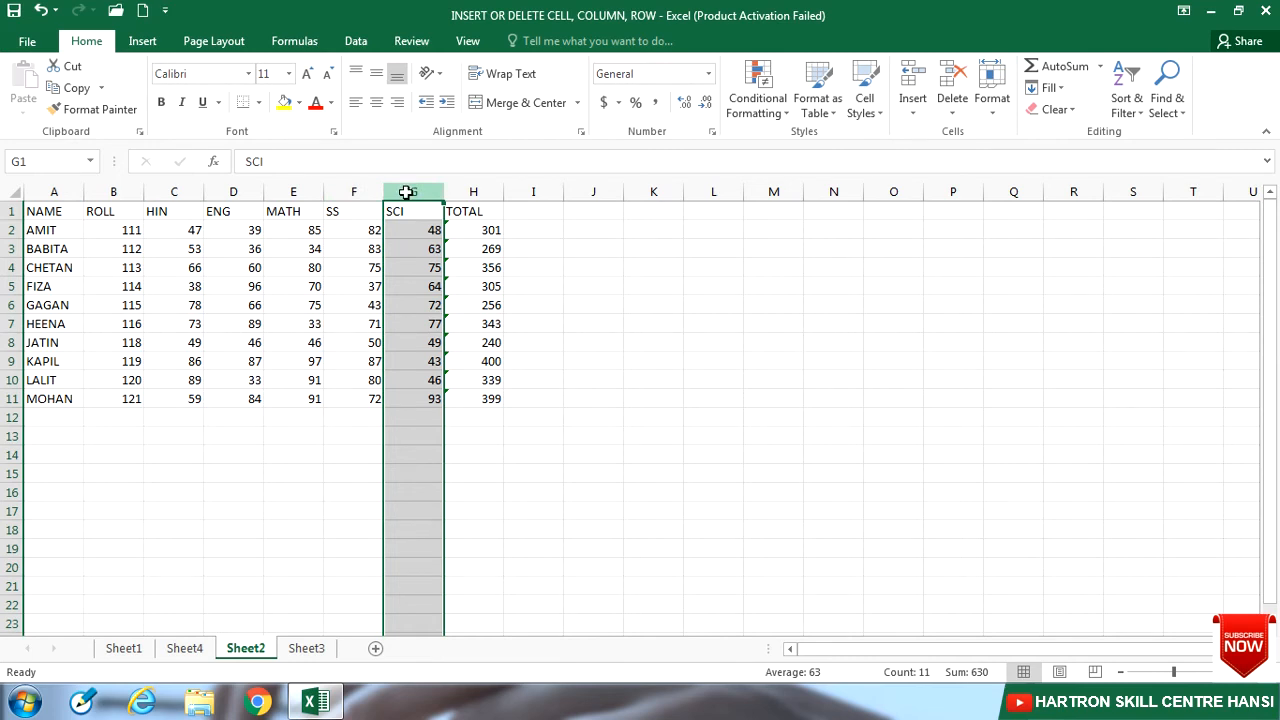
pyautogui.hotkey('ctrl', '-')
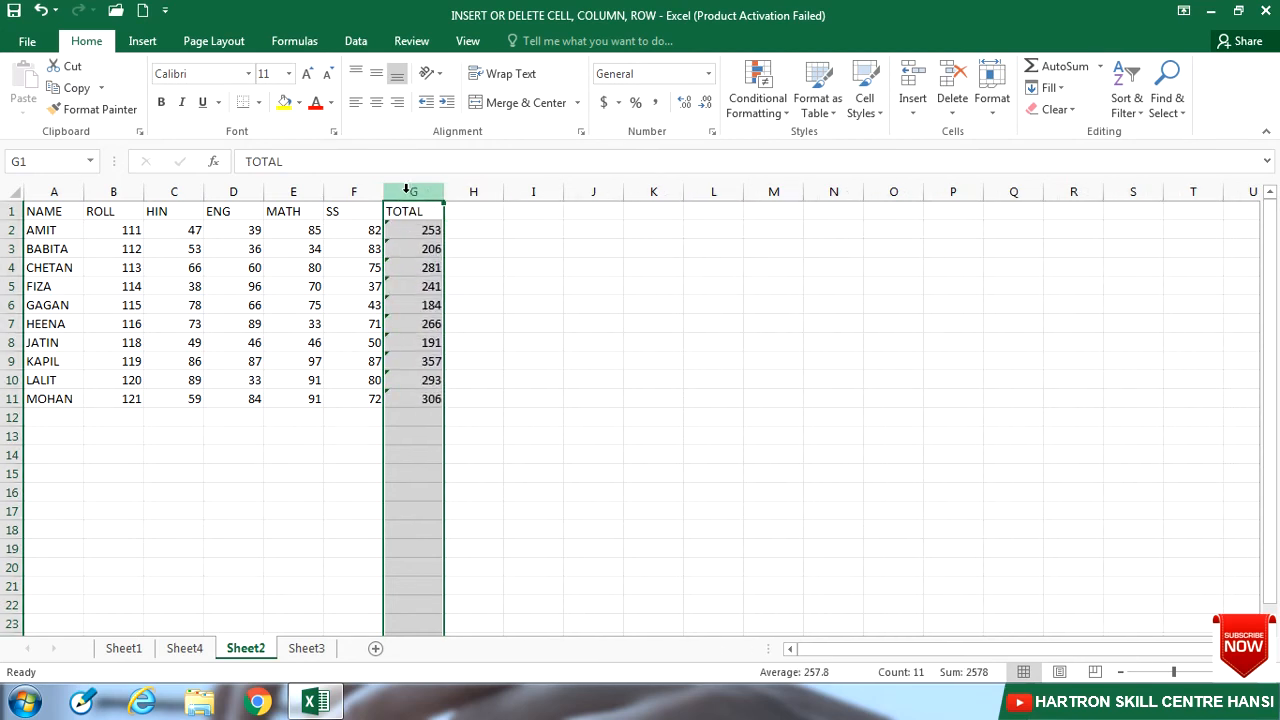
pyautogui.click(496, 527)
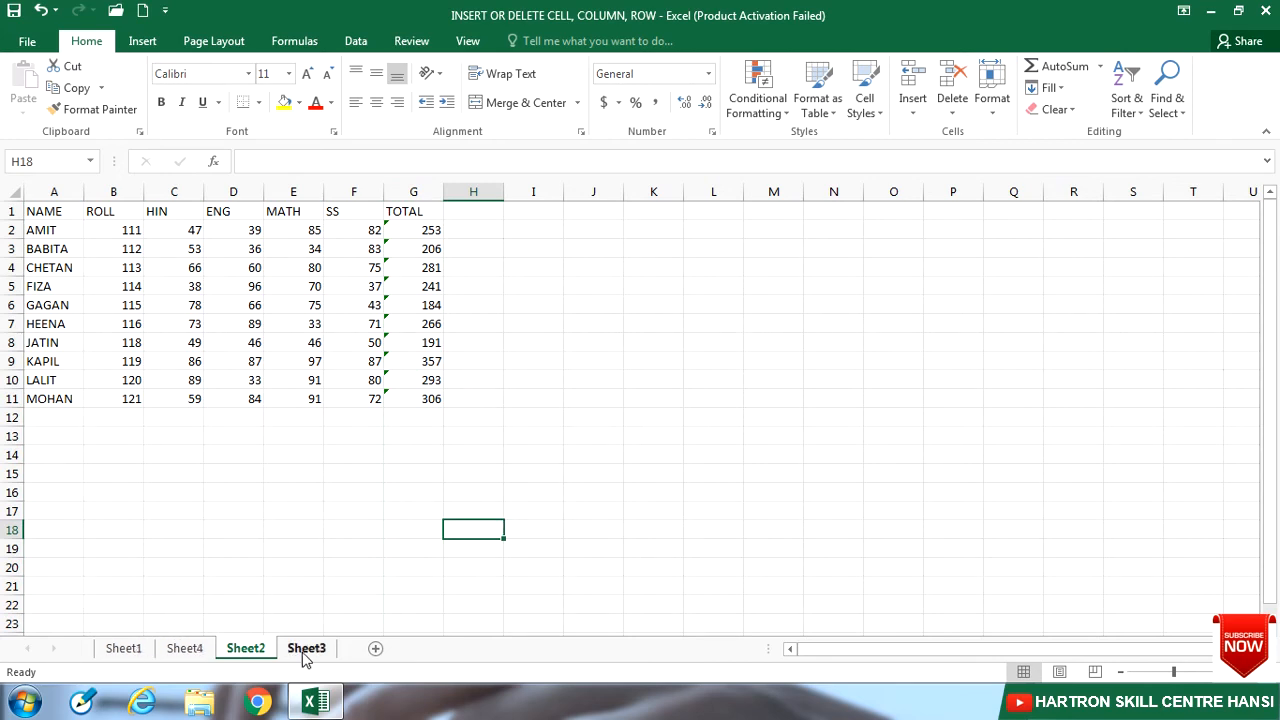
# Step: Delete the blank worksheet Sheet4 from the workbook
pyautogui.click(125, 650)
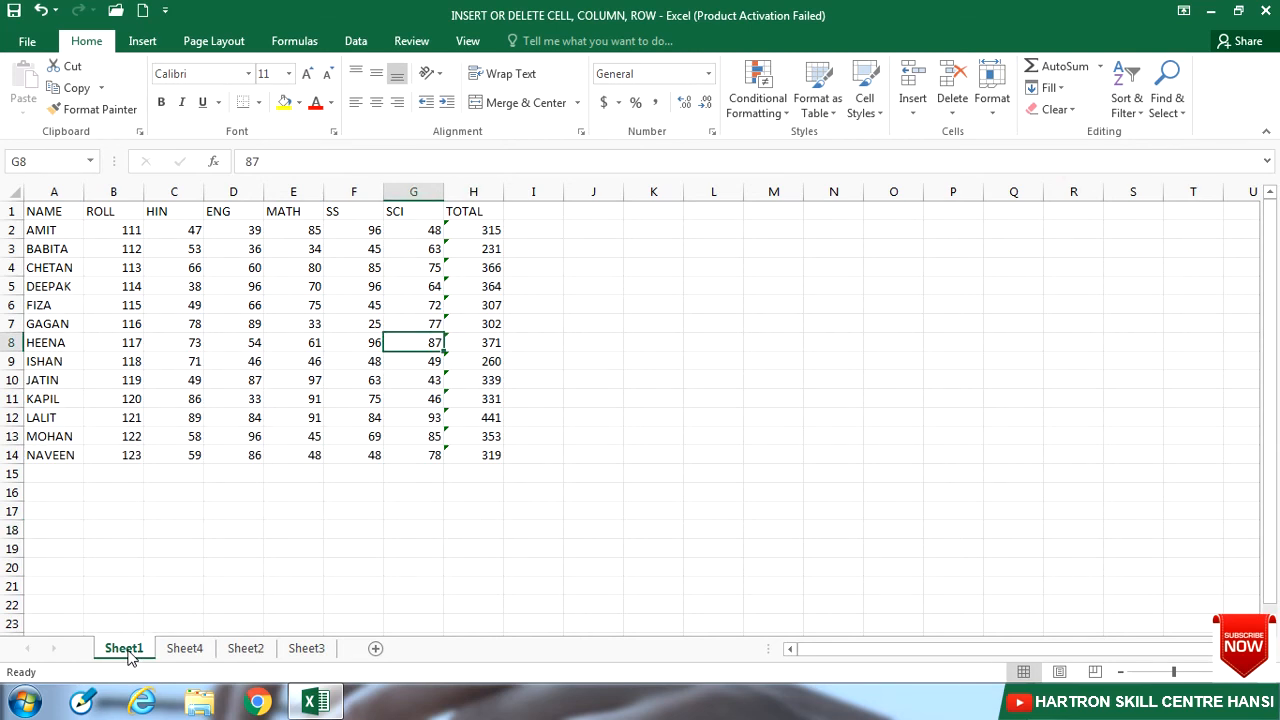
pyautogui.click(190, 652)
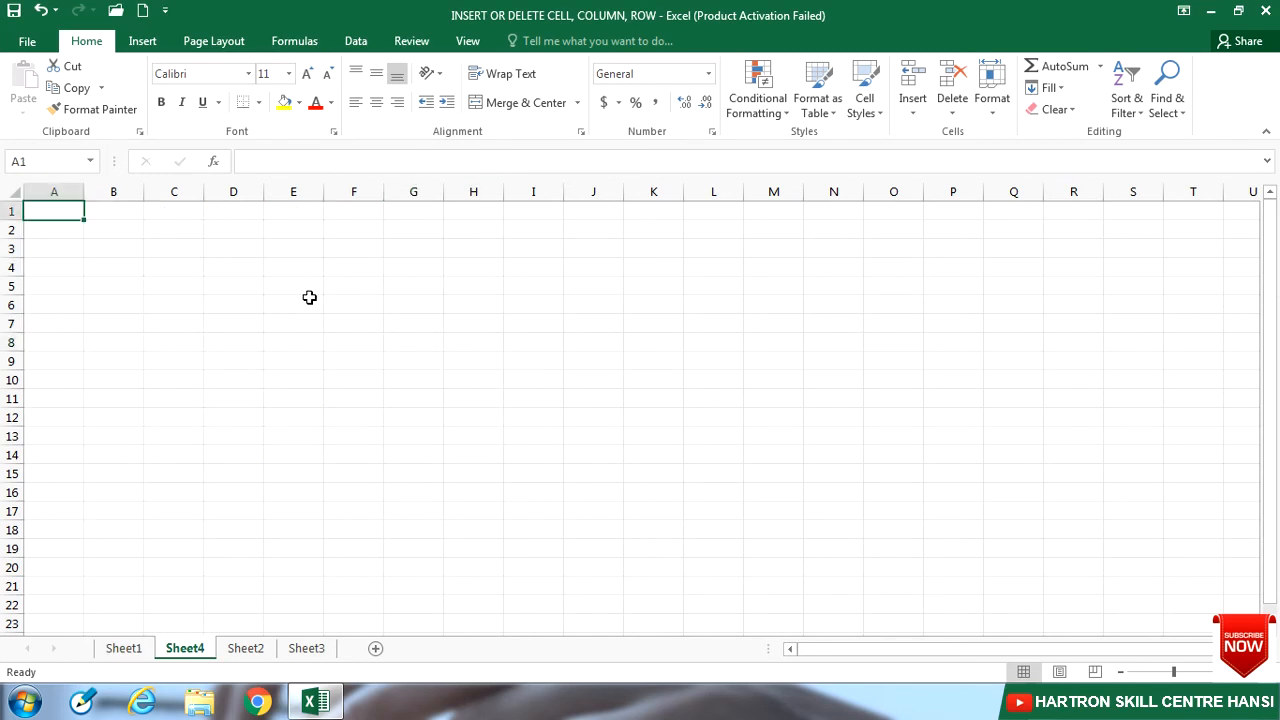
pyautogui.click(962, 110)
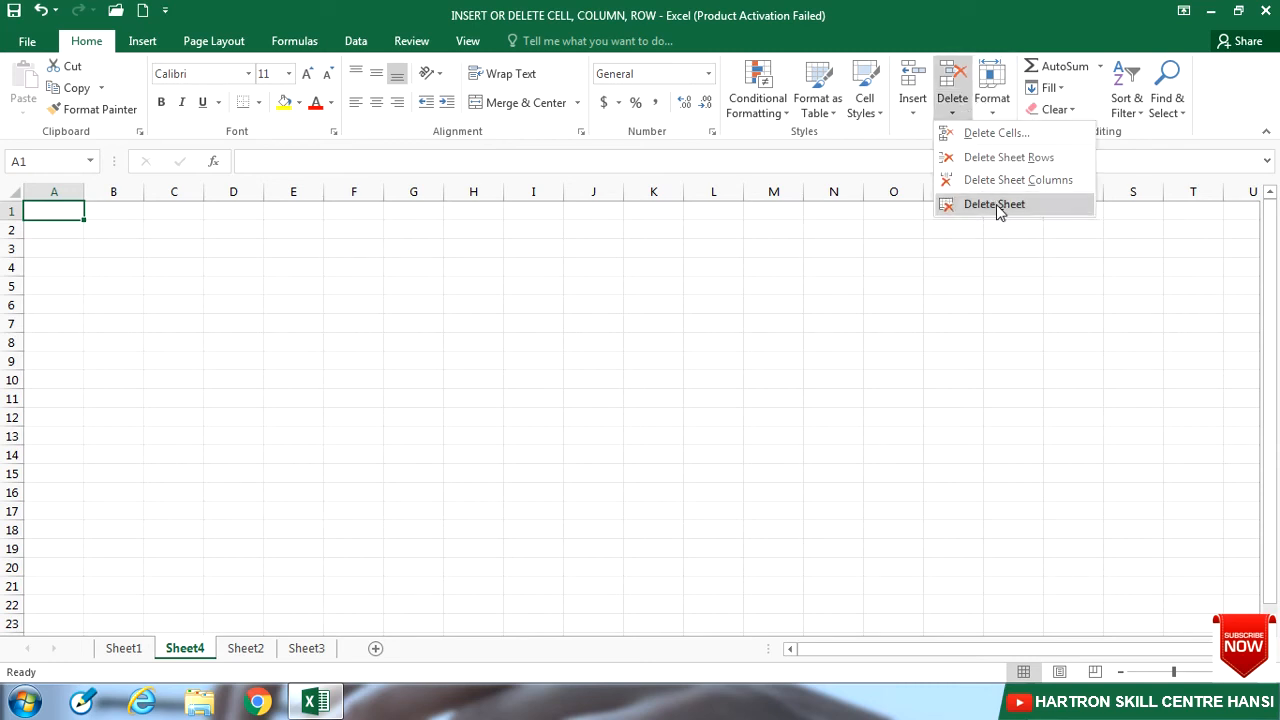
pyautogui.click(1028, 204)
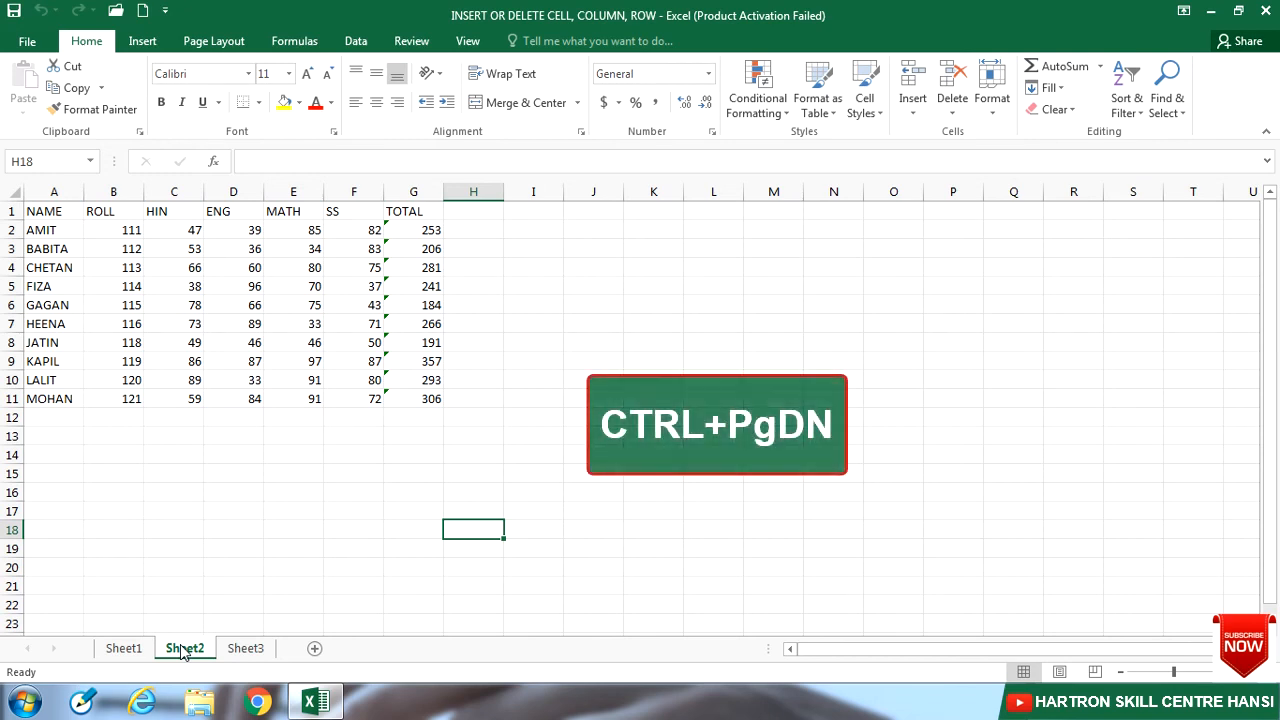
# Step: Cycle forward and back through Sheet1, Sheet2 and Sheet3, finishing on Sheet1
pyautogui.hotkey('ctrl', 'pagedown')
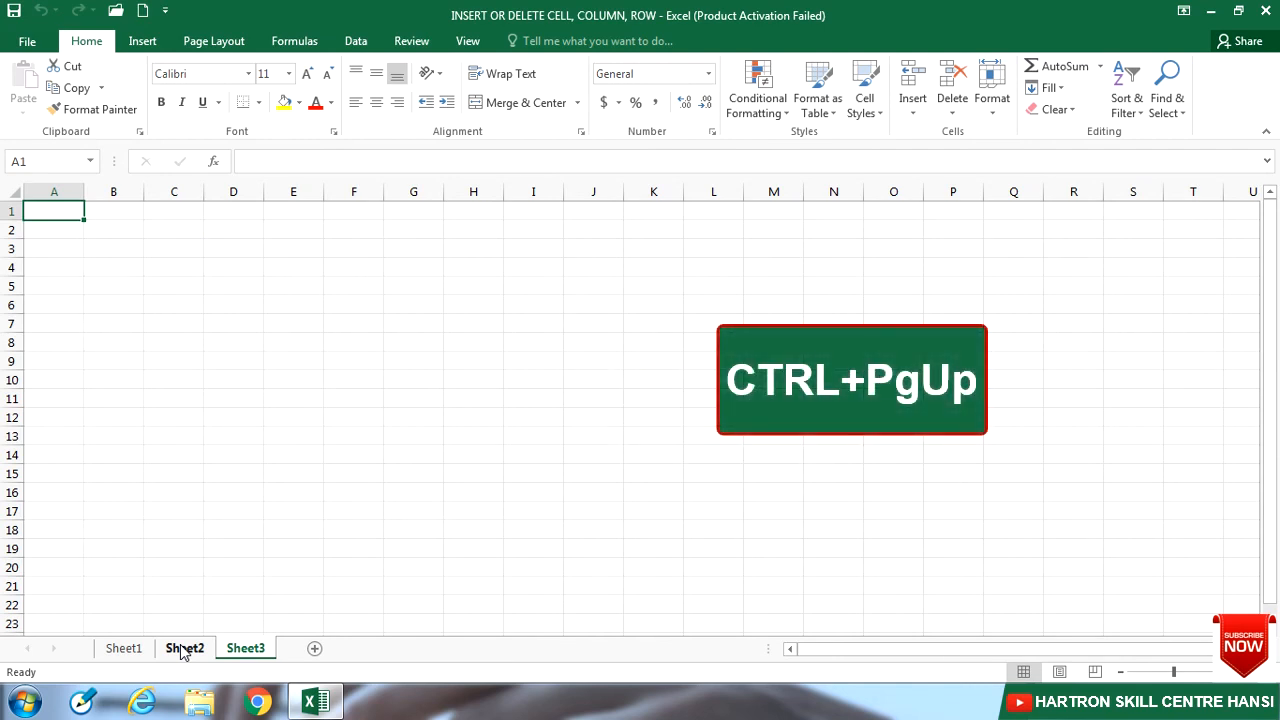
pyautogui.hotkey('ctrl', 'pageup')
pyautogui.hotkey('ctrl', 'pageup')
pyautogui.hotkey('ctrl', 'pagedown')
pyautogui.hotkey('ctrl', 'pagedown')
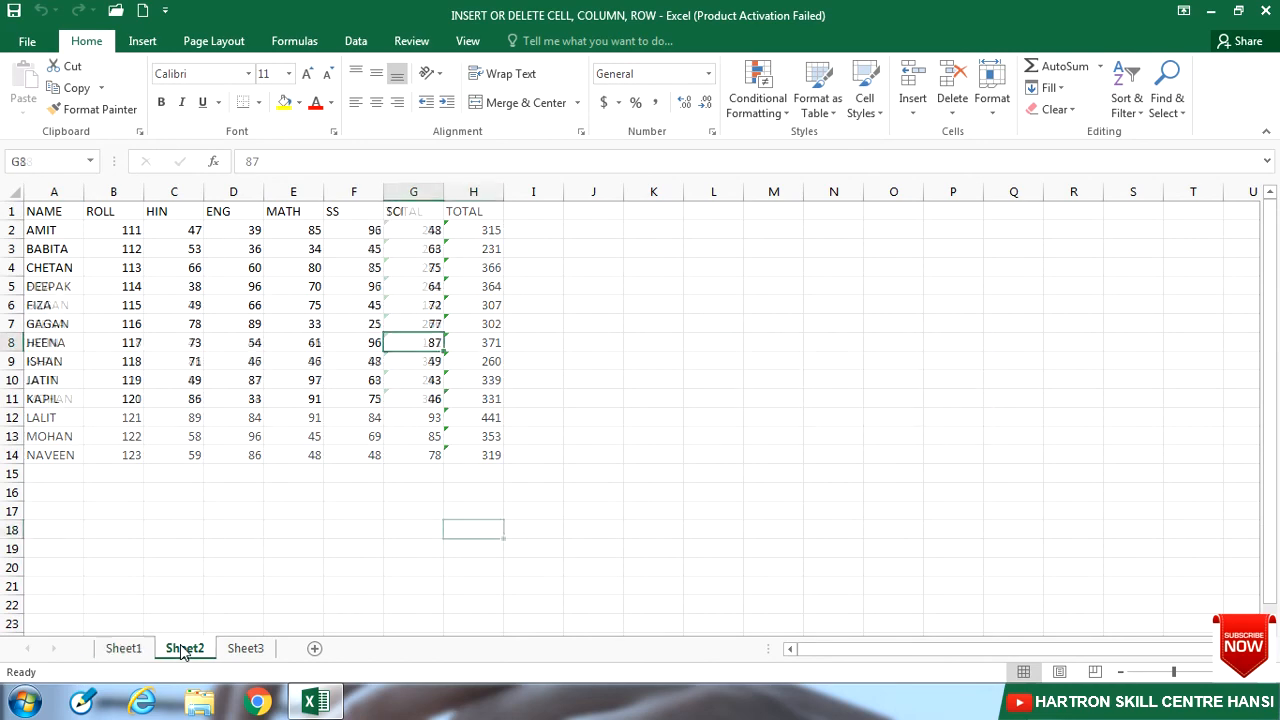
pyautogui.hotkey('ctrl', 'pageup')
pyautogui.hotkey('ctrl', 'pageup')
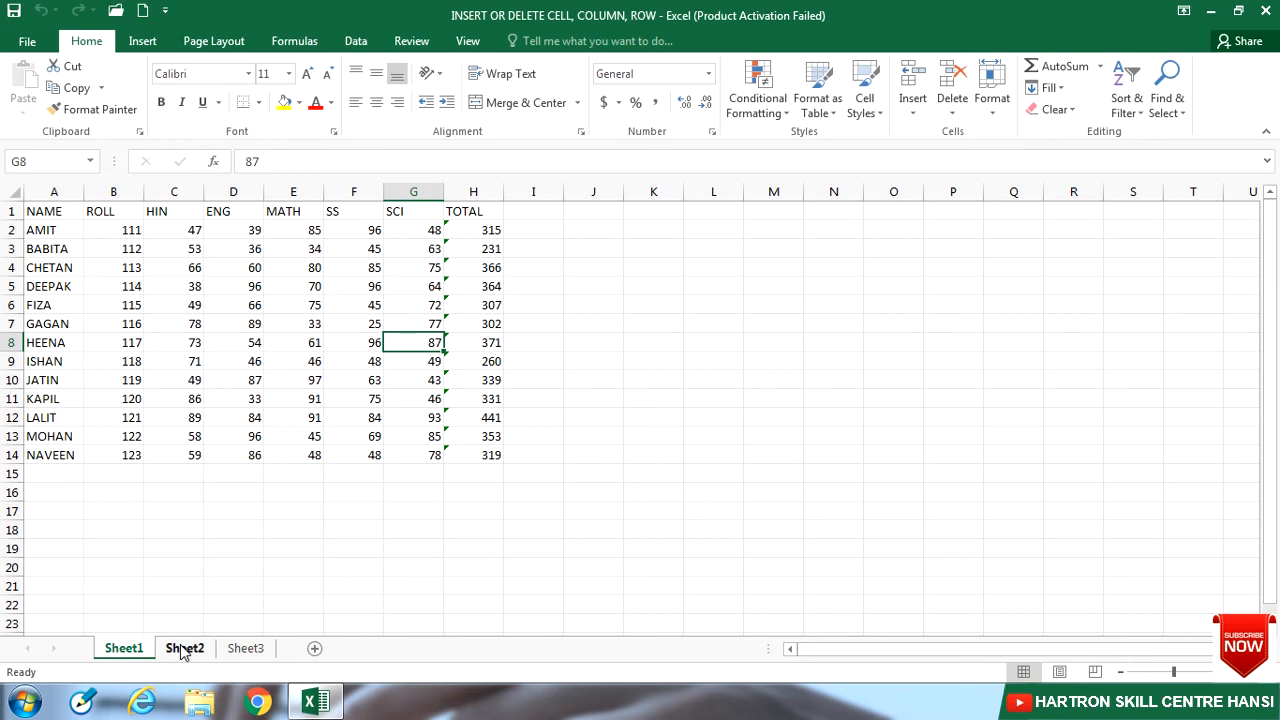
pyautogui.click(912, 105)
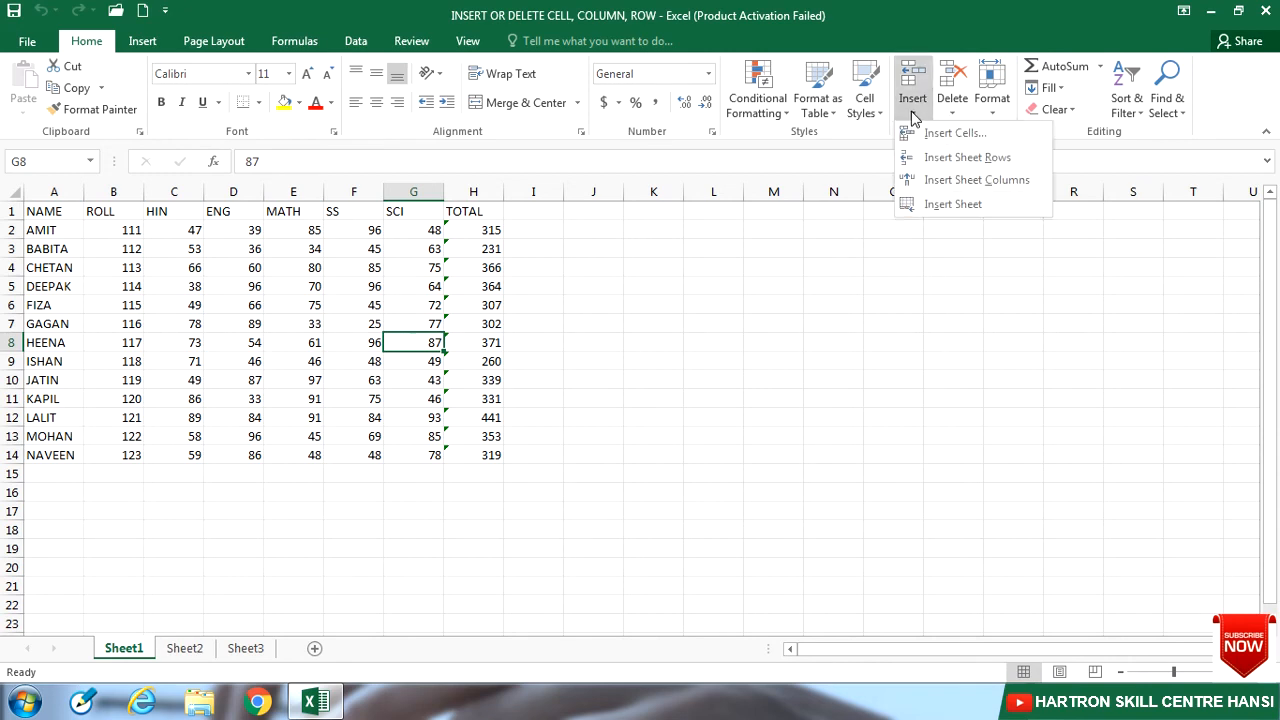
pyautogui.click(955, 112)
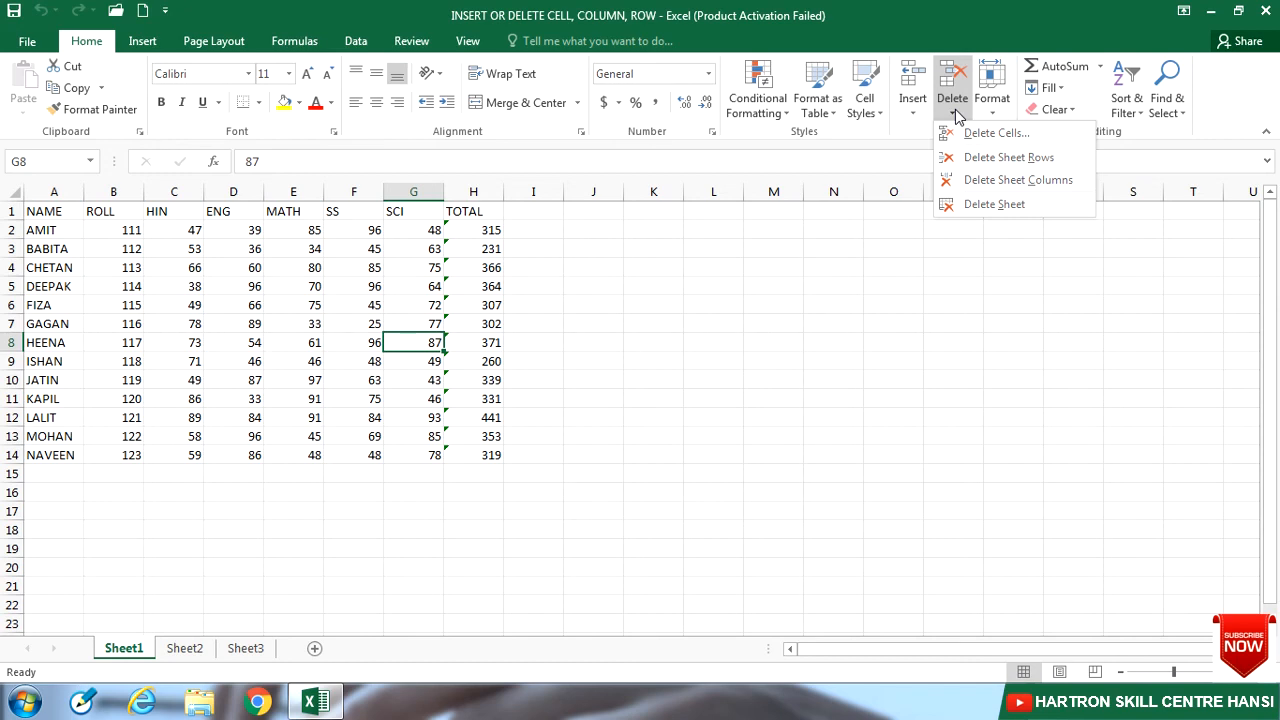
pyautogui.click(672, 350)
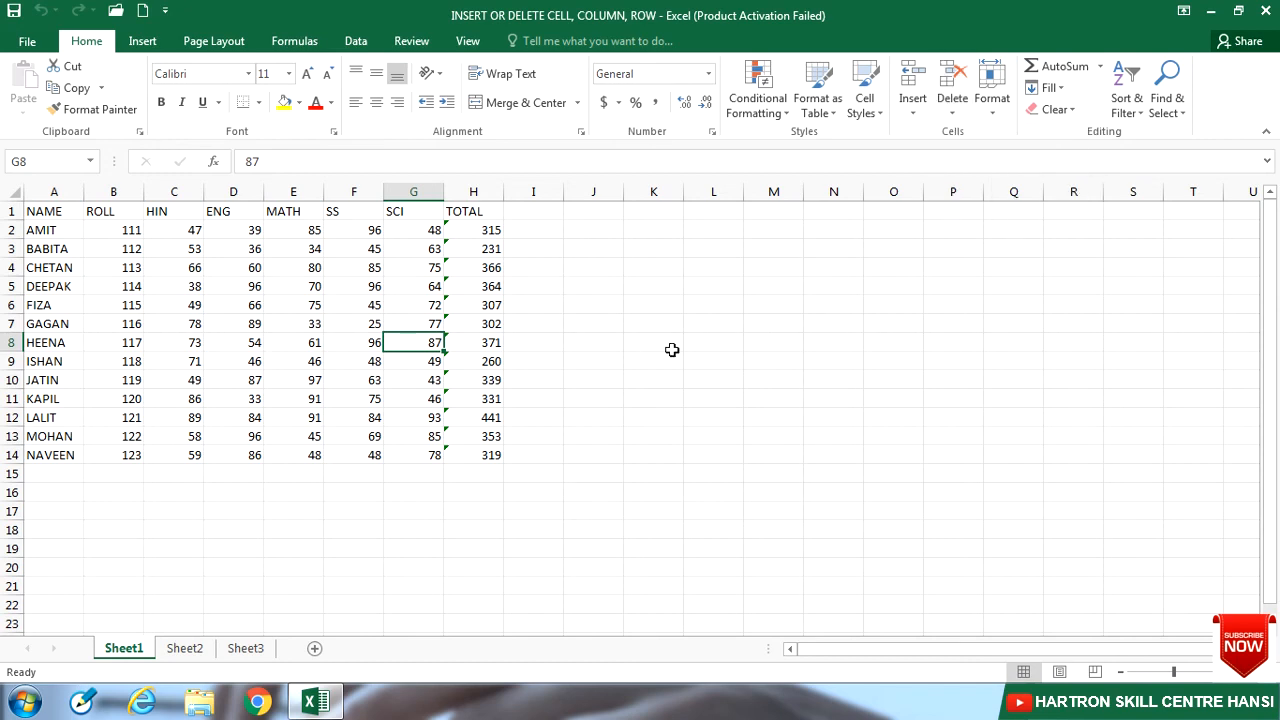